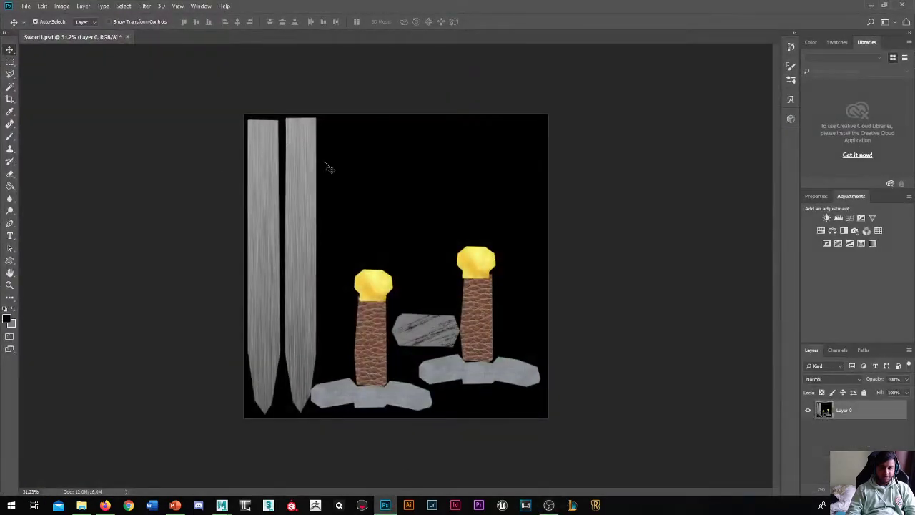
Check the Performance preferences for graphics processor use and leave the settings as they are
{"action": "left_click", "coordinate": [163, 7]}
{"action": "mouse_move", "coordinate": [151, 9]}
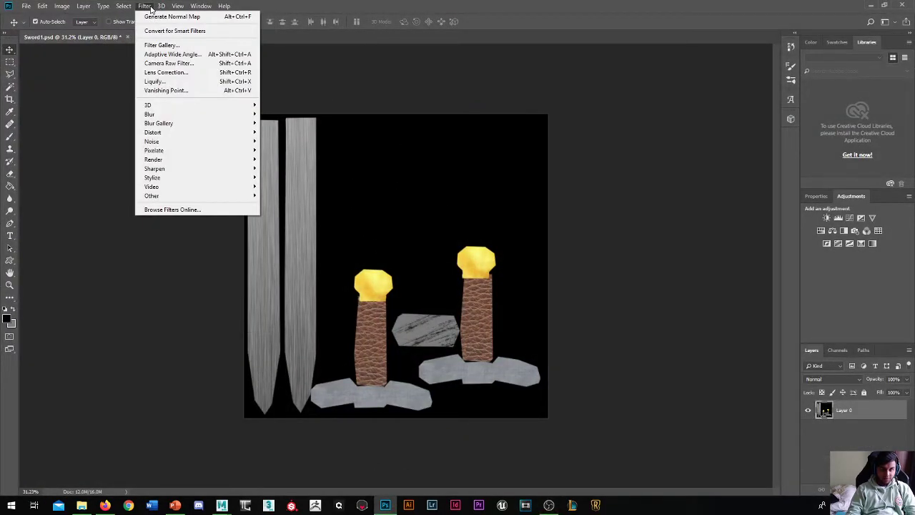
{"action": "mouse_move", "coordinate": [226, 105]}
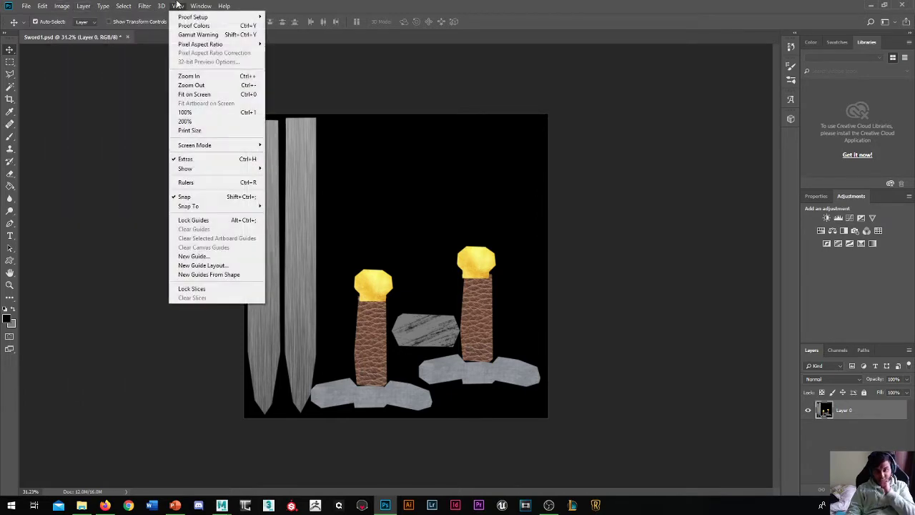
{"action": "mouse_move", "coordinate": [44, 9]}
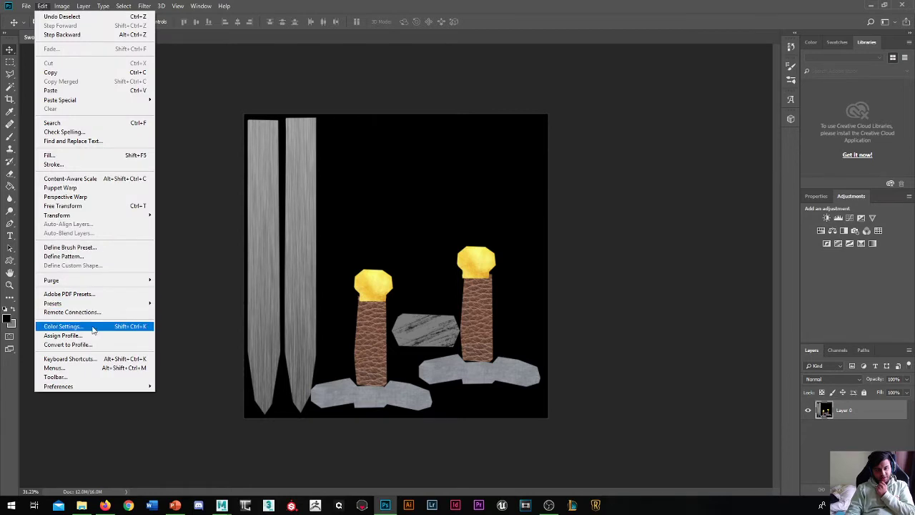
{"action": "mouse_move", "coordinate": [107, 389]}
{"action": "left_click", "coordinate": [186, 284]}
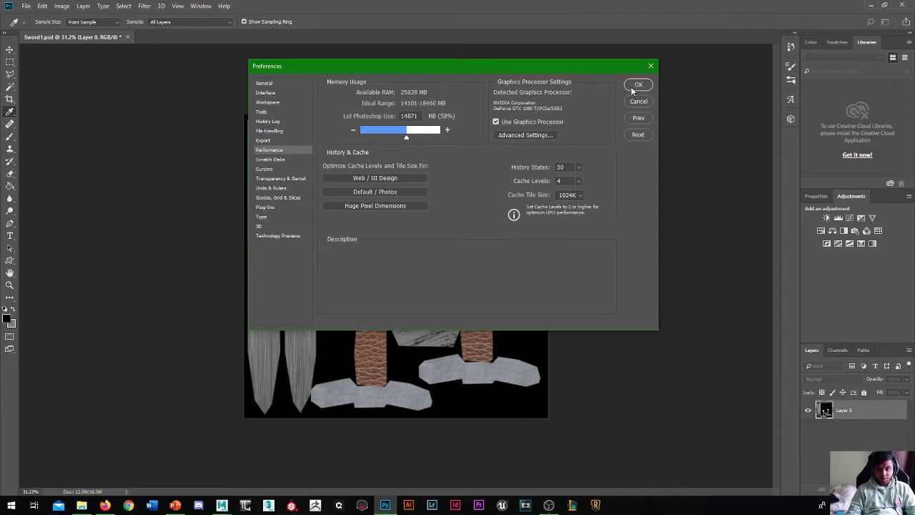
{"action": "left_click", "coordinate": [650, 66]}
{"action": "key", "text": "v"}
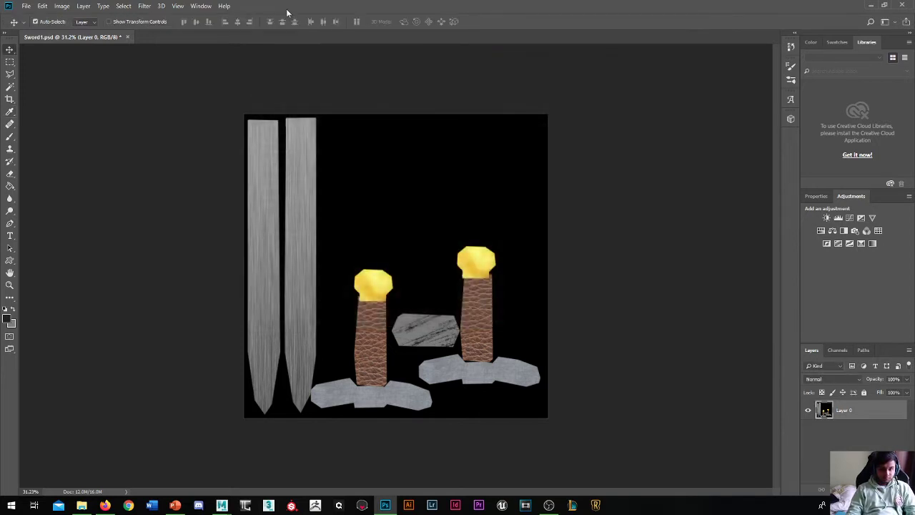
{"action": "left_click", "coordinate": [146, 6]}
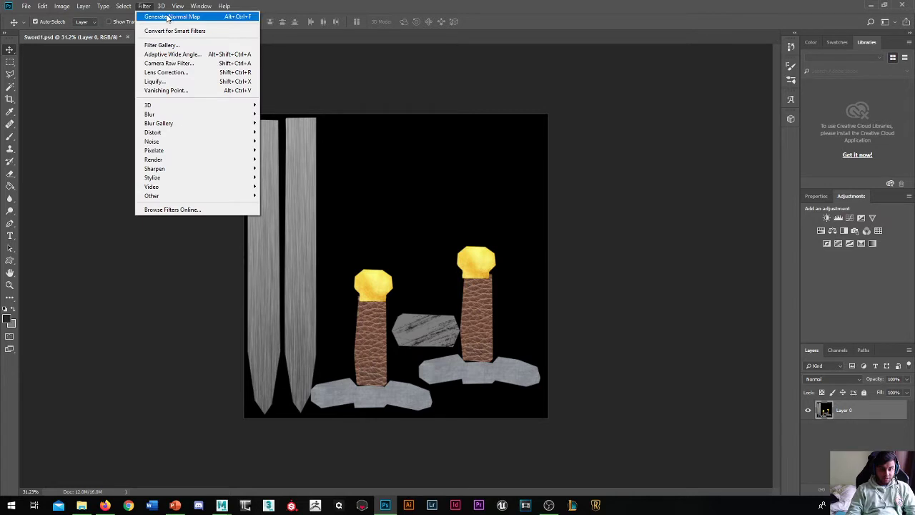
{"action": "mouse_move", "coordinate": [243, 109]}
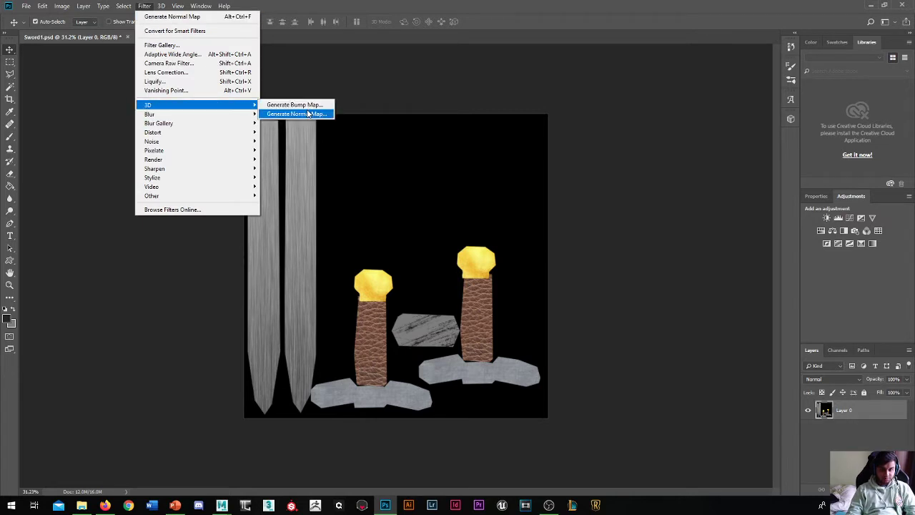
{"action": "left_click", "coordinate": [307, 113]}
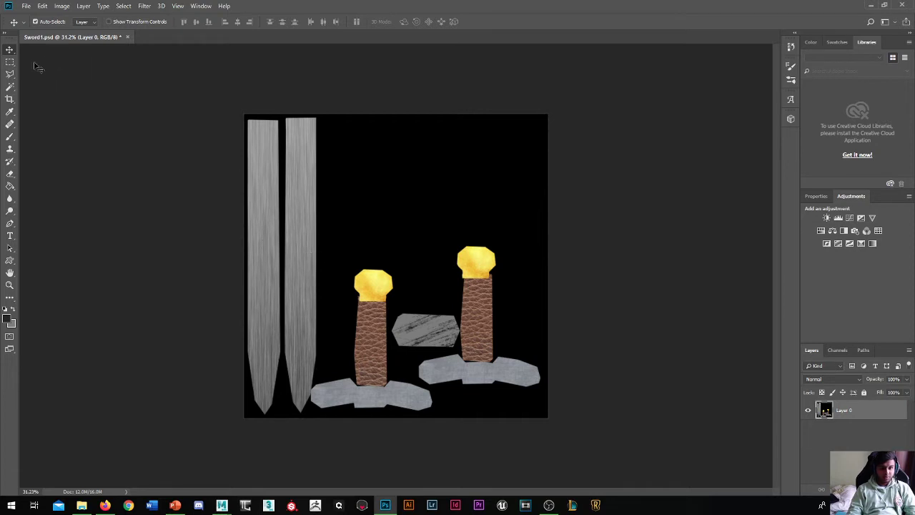
Try adding three empty layers above the sword texture and merging them together
{"action": "scroll", "coordinate": [261, 263], "scroll_direction": "up", "scroll_amount": 2}
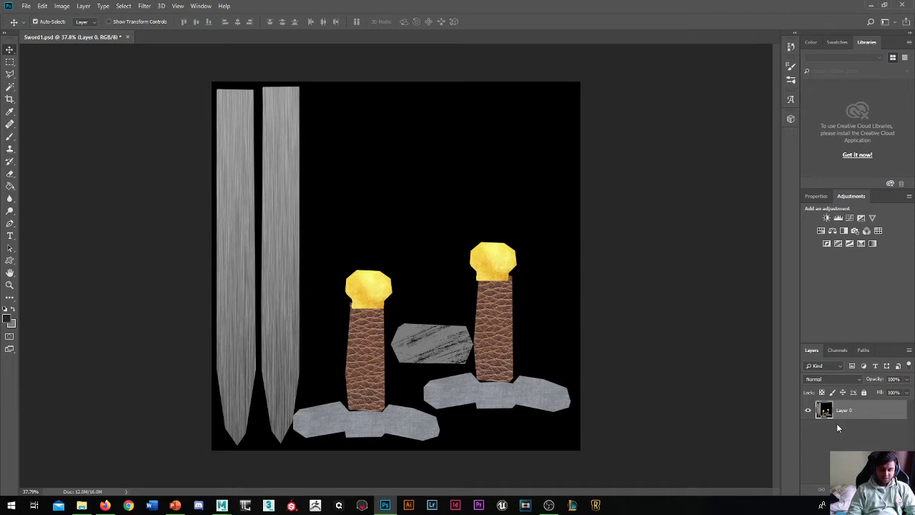
{"action": "key", "text": "ctrl+shift+alt+n"}
{"action": "key", "text": "ctrl+shift+alt+n"}
{"action": "key", "text": "ctrl+shift+alt+n"}
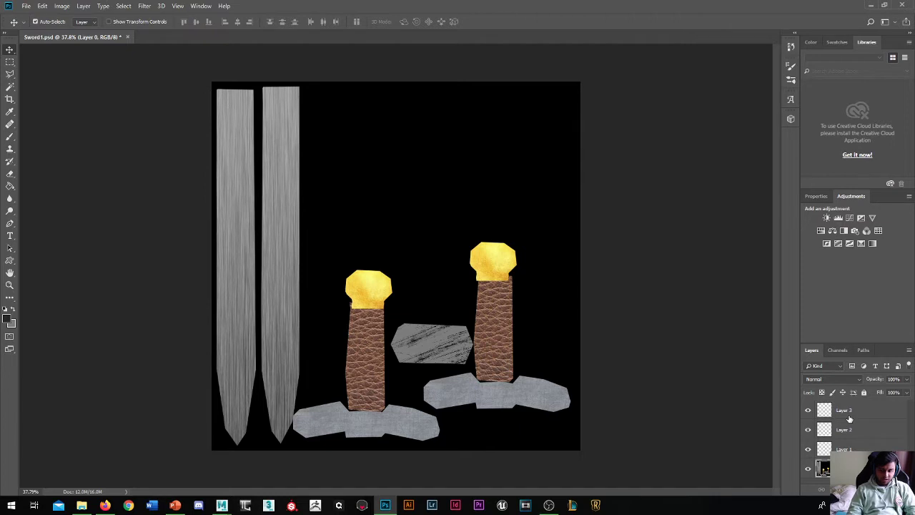
{"action": "left_click", "coordinate": [849, 413], "text": "shift"}
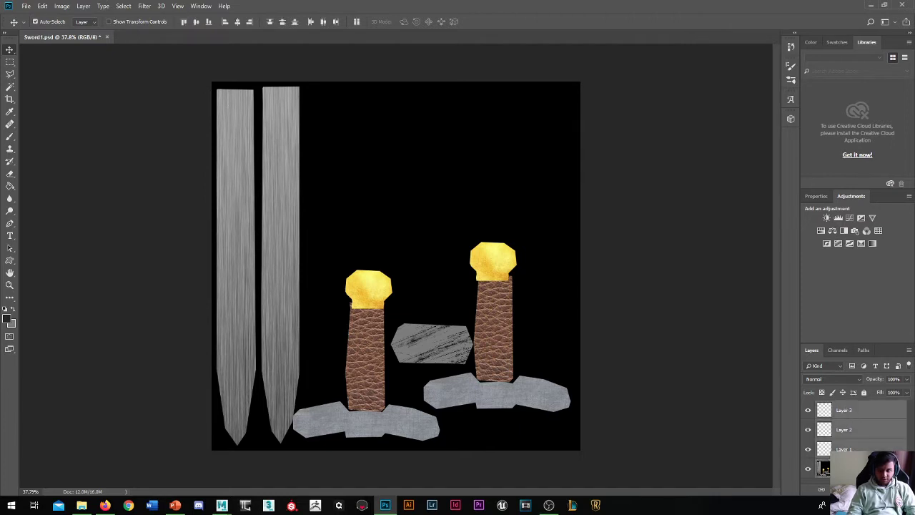
{"action": "right_click", "coordinate": [849, 409]}
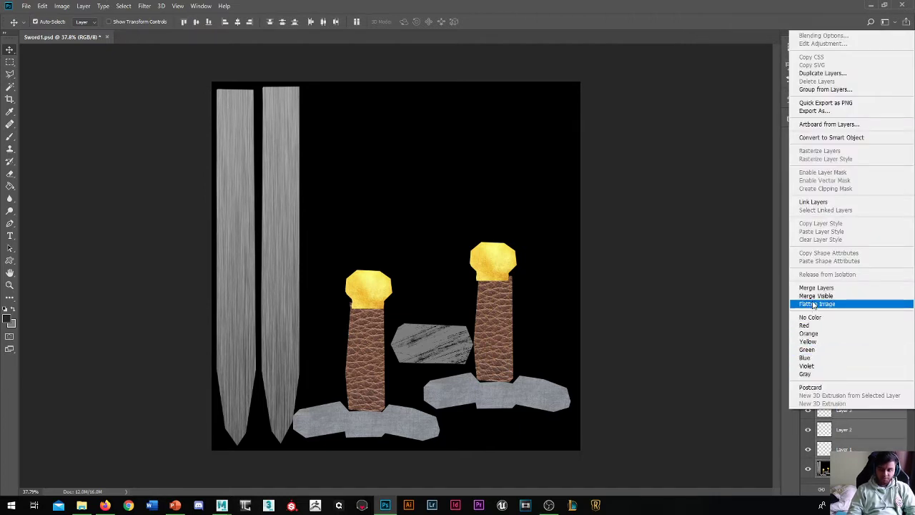
{"action": "left_click", "coordinate": [819, 288]}
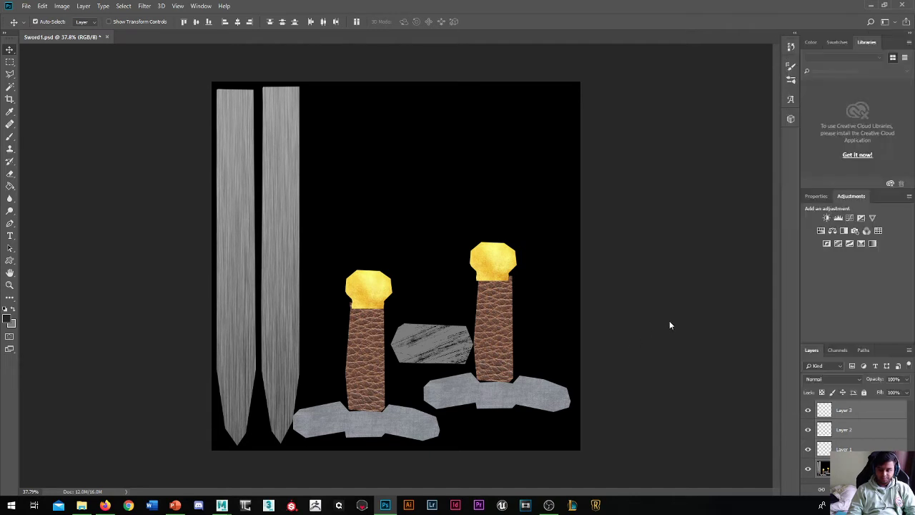
{"action": "key", "text": "ctrl+z"}
{"action": "key", "text": "ctrl+shift+e"}
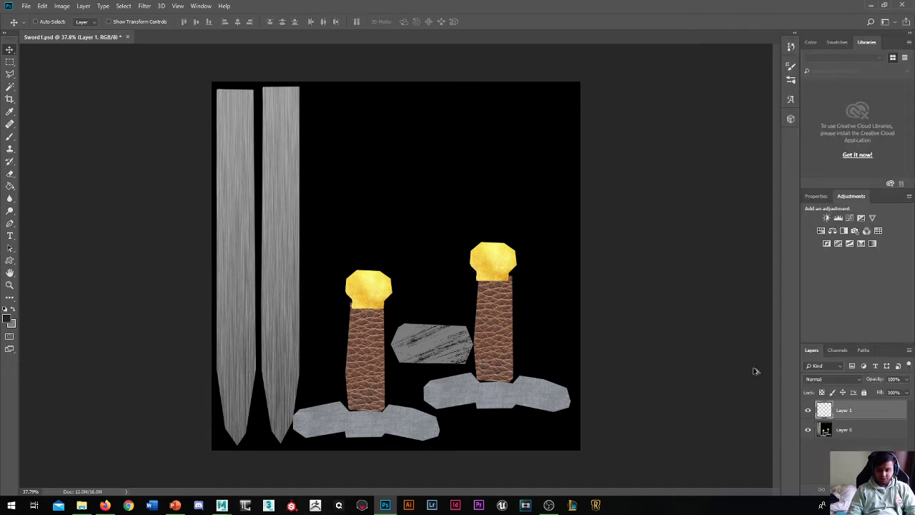
Start the 3D Generate Normal Map filter on Layer 0 and preview the result on a cube instead of a sphere
{"action": "left_click", "coordinate": [163, 6]}
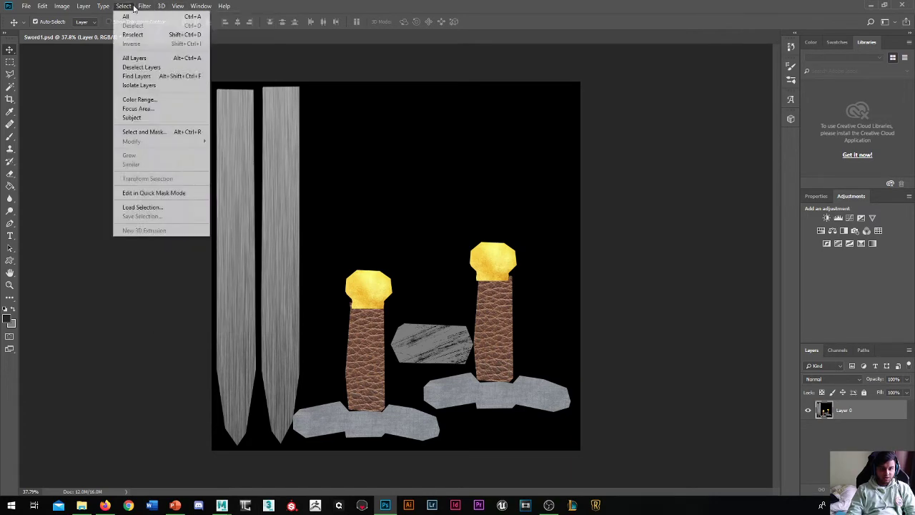
{"action": "mouse_move", "coordinate": [144, 6]}
{"action": "mouse_move", "coordinate": [173, 107]}
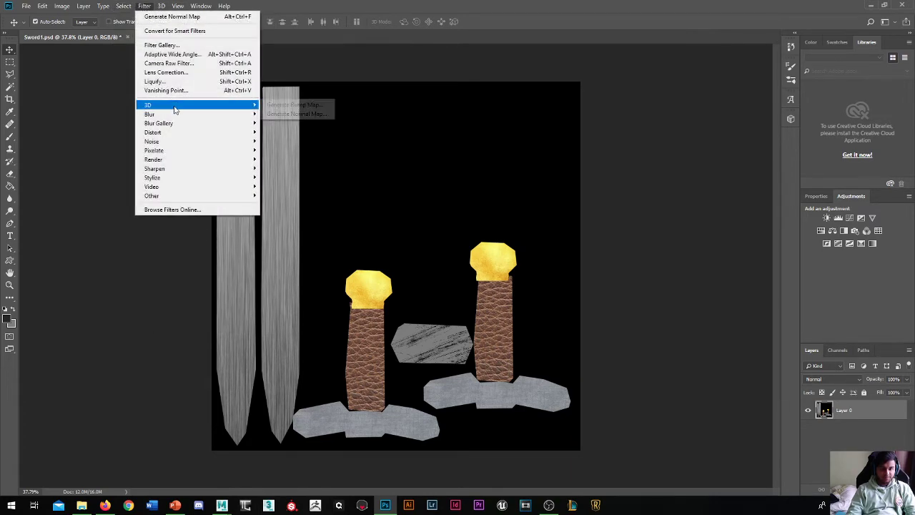
{"action": "left_click", "coordinate": [308, 115]}
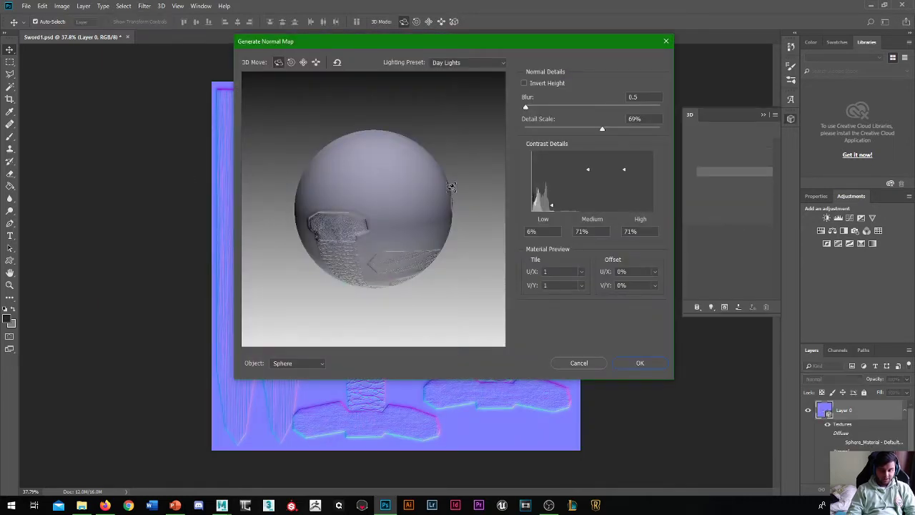
{"action": "left_click_drag", "start_coordinate": [464, 171], "coordinate": [364, 286]}
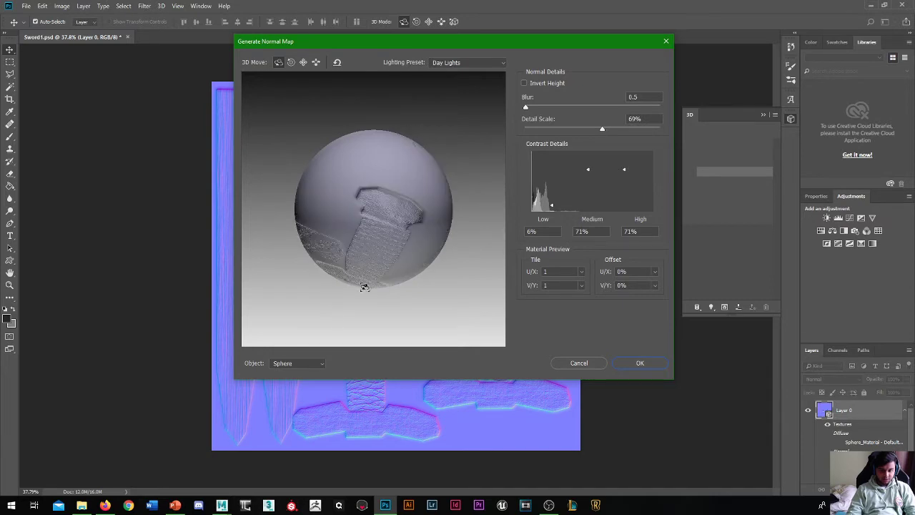
{"action": "left_click", "coordinate": [281, 364]}
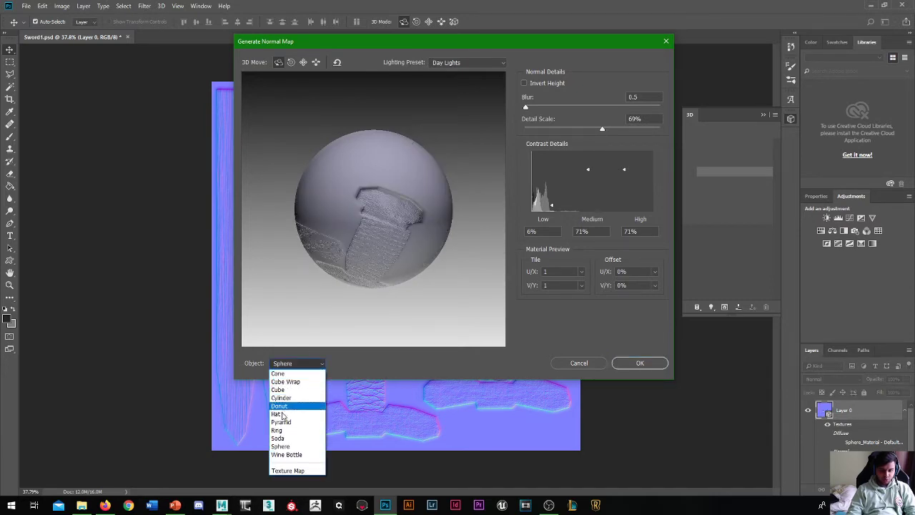
{"action": "left_click", "coordinate": [289, 391]}
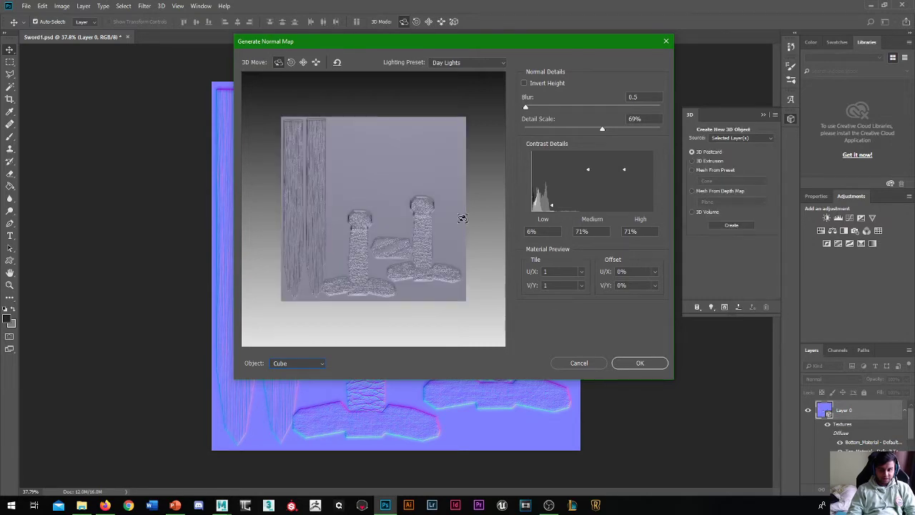
{"action": "mouse_move", "coordinate": [465, 217]}
{"action": "left_mouse_down"}
{"action": "mouse_move", "coordinate": [419, 205]}
{"action": "mouse_move", "coordinate": [462, 207]}
{"action": "mouse_move", "coordinate": [476, 230]}
{"action": "left_mouse_up"}
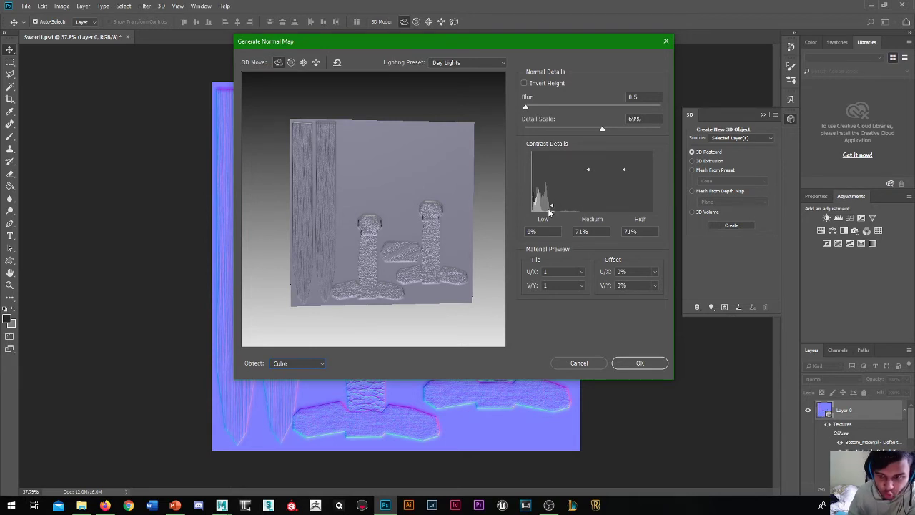
Try normal map contrast details of 70% low, 18% medium and 100% high
{"action": "left_click_drag", "start_coordinate": [552, 207], "coordinate": [553, 173]}
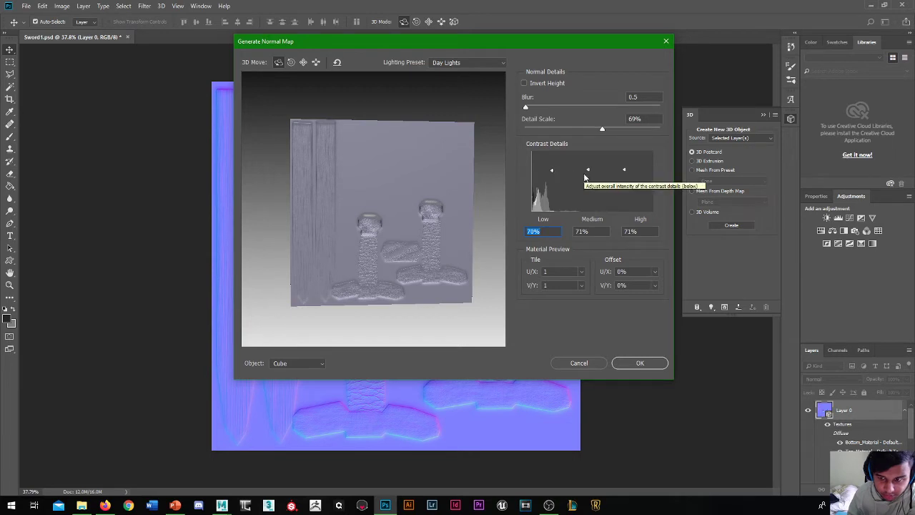
{"action": "left_click_drag", "start_coordinate": [588, 173], "coordinate": [591, 200]}
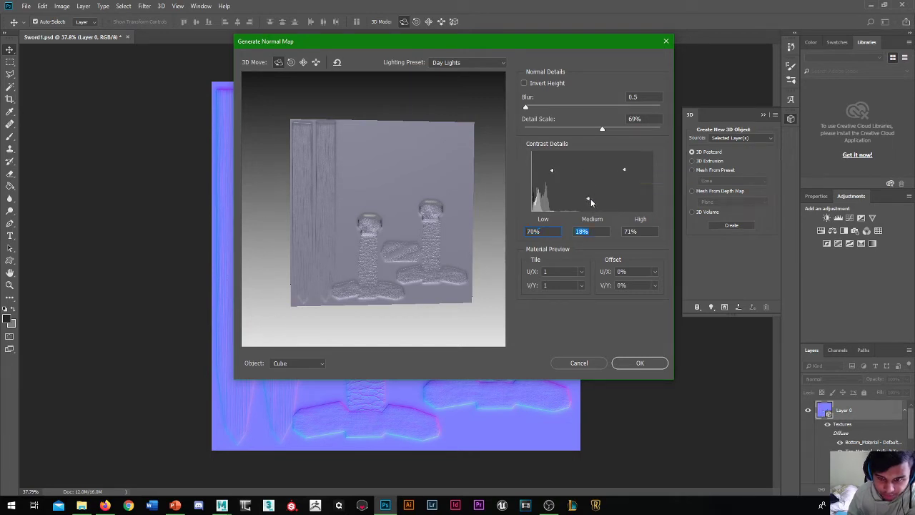
{"action": "left_click_drag", "start_coordinate": [625, 171], "coordinate": [623, 203]}
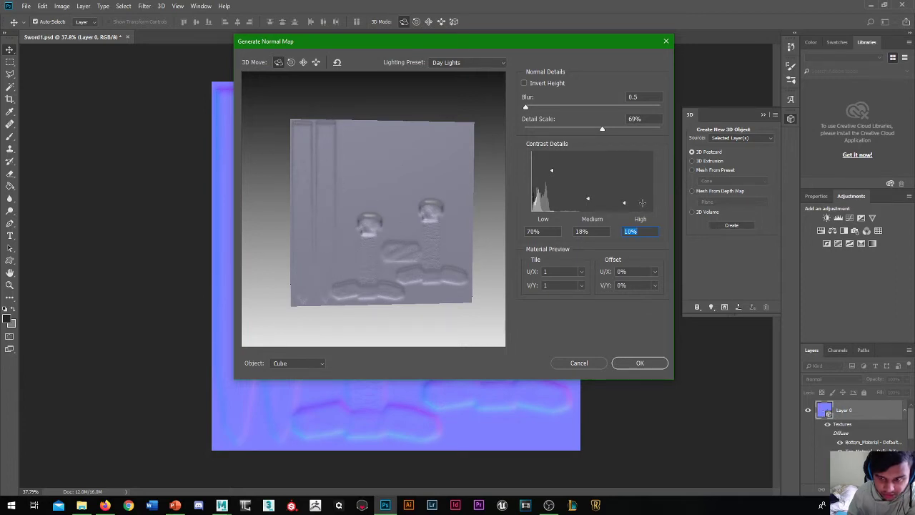
{"action": "type", "text": "100"}
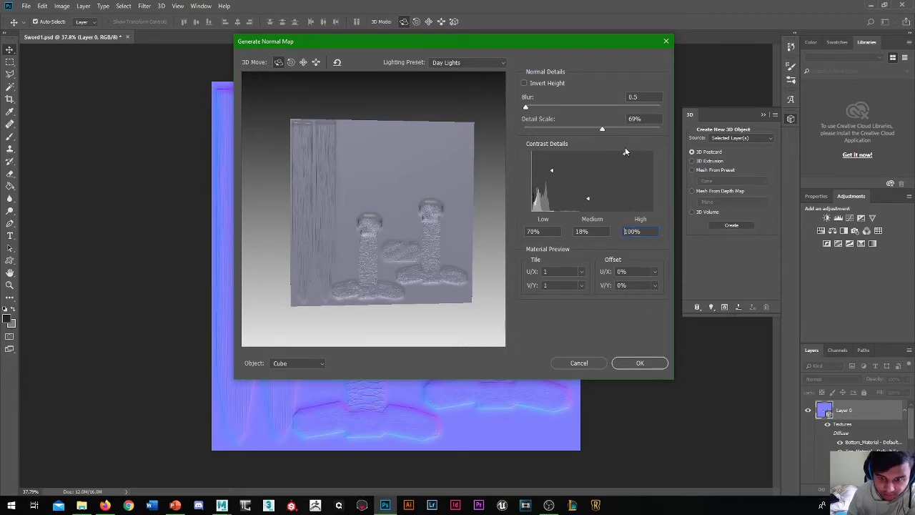
{"action": "key", "text": "Return"}
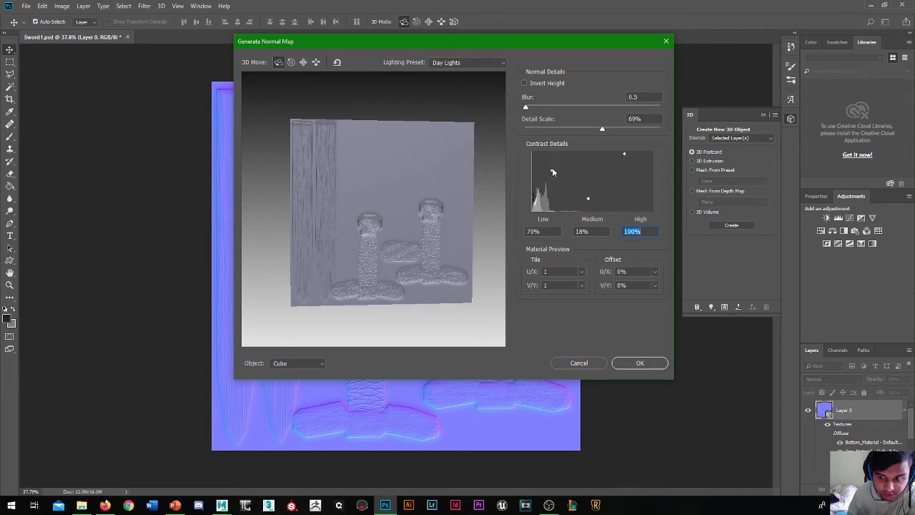
Set the normal map's contrast details to 63% low, 42% medium and 47% high
{"action": "left_click_drag", "start_coordinate": [552, 171], "coordinate": [588, 173]}
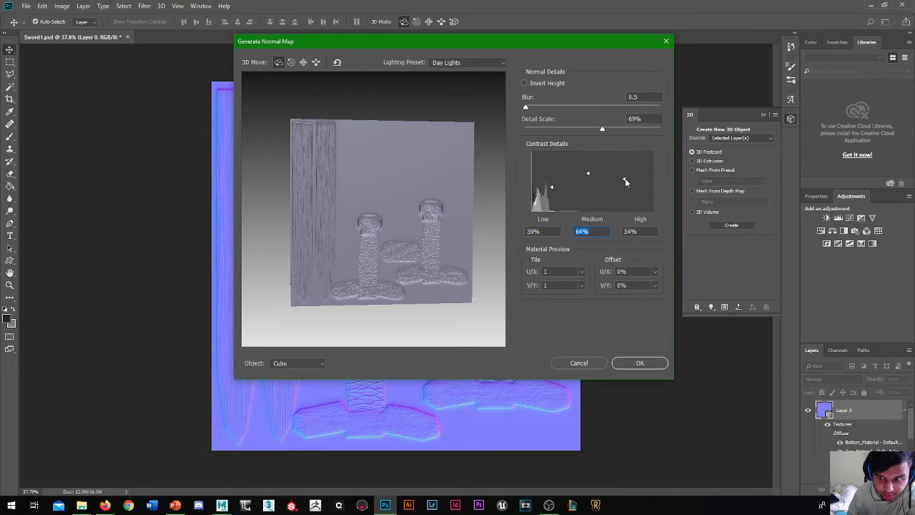
{"action": "left_click", "coordinate": [623, 182]}
{"action": "left_click_drag", "start_coordinate": [586, 179], "coordinate": [586, 183]}
{"action": "left_click", "coordinate": [587, 185]}
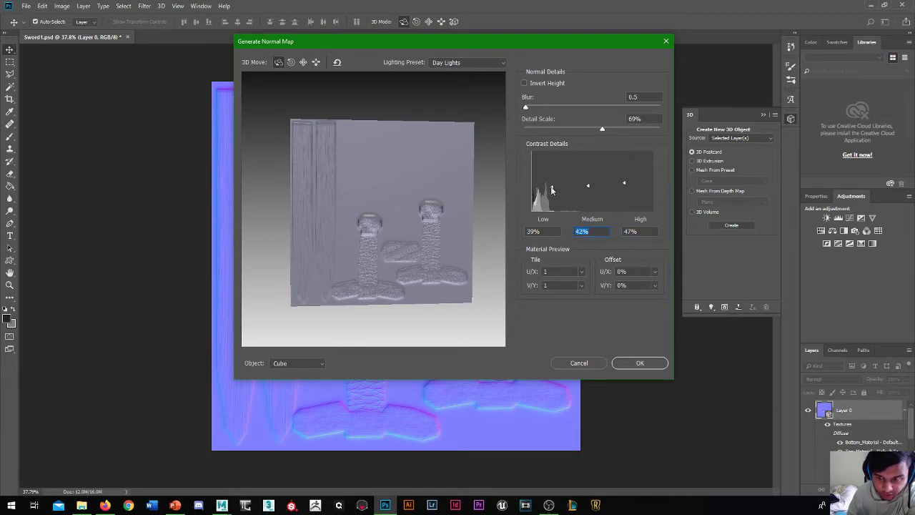
{"action": "left_click_drag", "start_coordinate": [554, 176], "coordinate": [553, 180]}
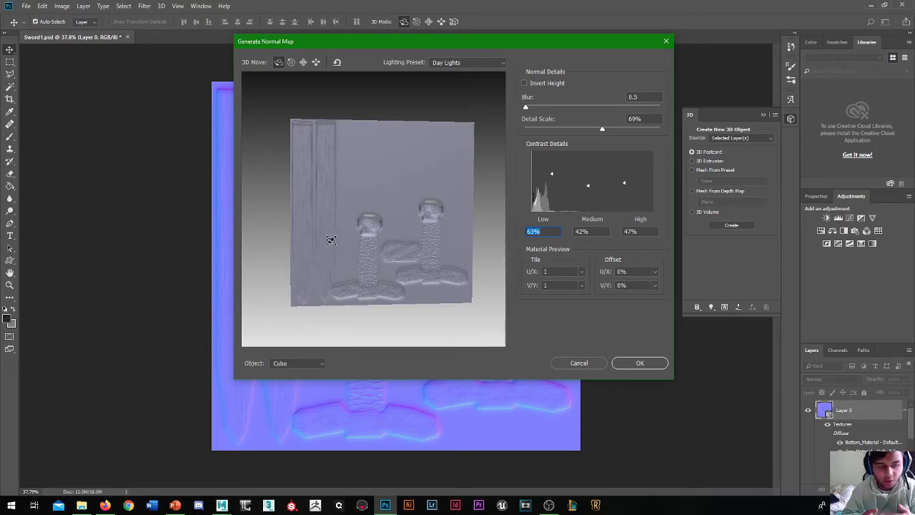
Compare the preview with inverted height, leave Invert Height off, and apply the normal map to the layer
{"action": "left_click", "coordinate": [526, 84]}
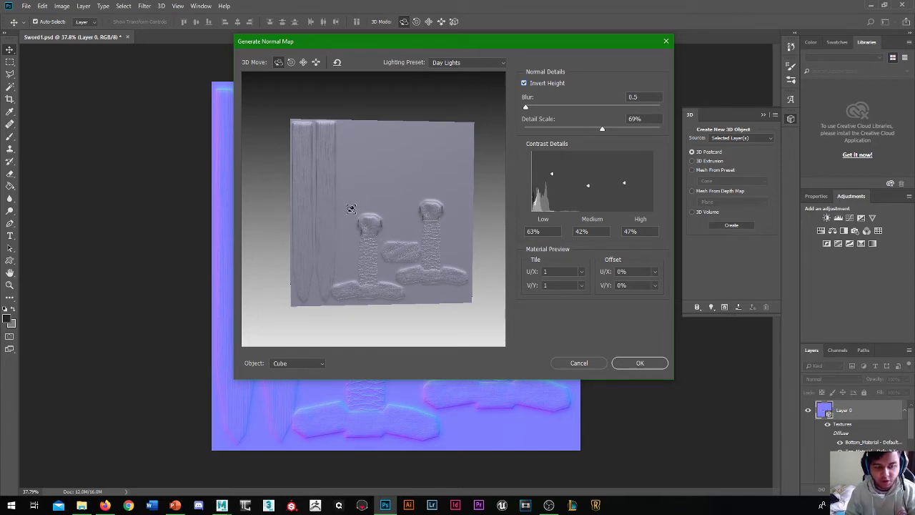
{"action": "left_click", "coordinate": [523, 83]}
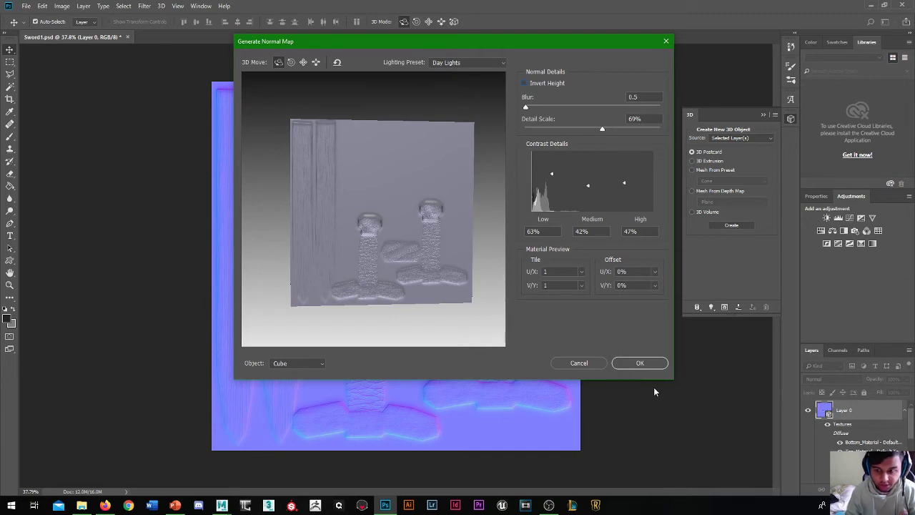
{"action": "left_click", "coordinate": [640, 364]}
{"action": "key", "text": "ctrl+z"}
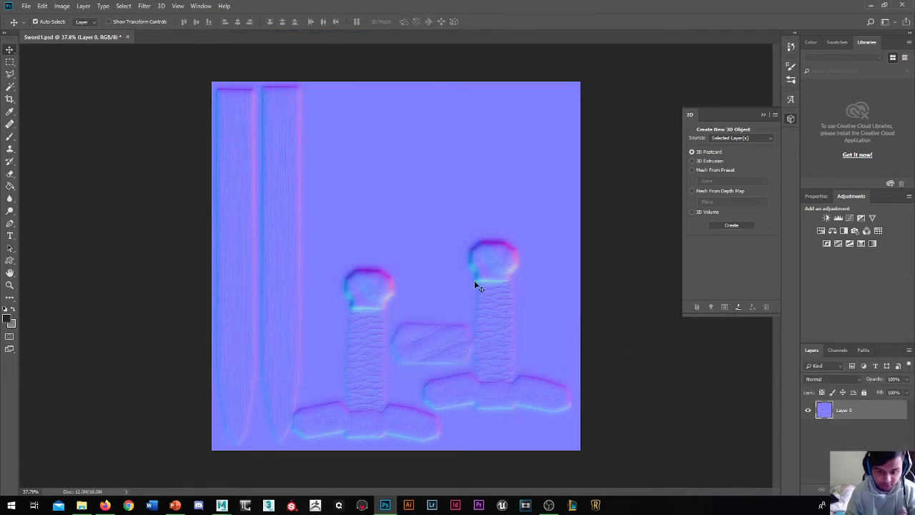
Save the normal map as normalSword1 in PNG format in the UVs folder, replacing the existing file and accepting the PNG options
{"action": "scroll", "coordinate": [350, 286], "scroll_direction": "up", "scroll_amount": 5}
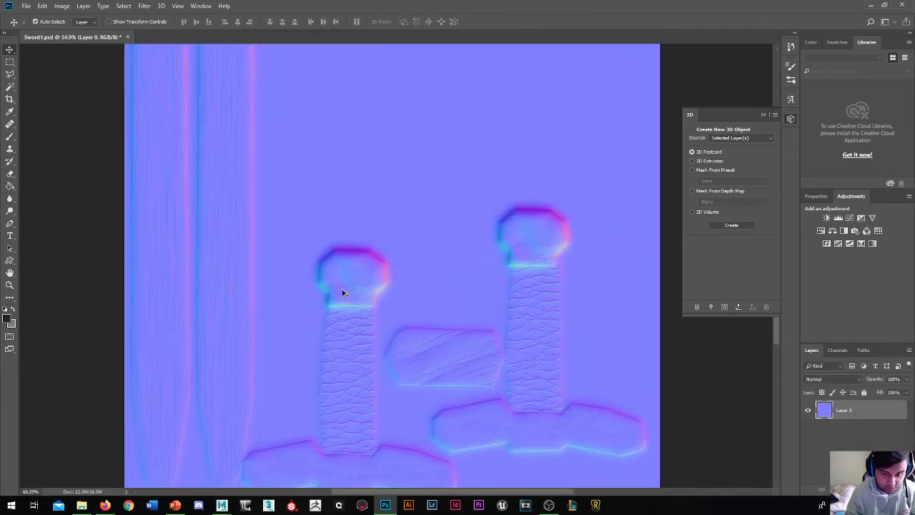
{"action": "scroll", "coordinate": [304, 309], "scroll_direction": "down", "scroll_amount": 5}
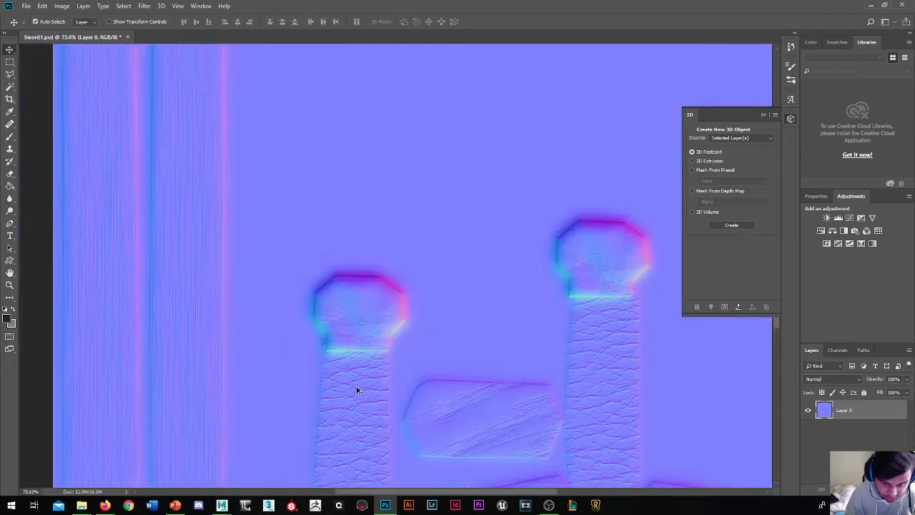
{"action": "left_click", "coordinate": [25, 6]}
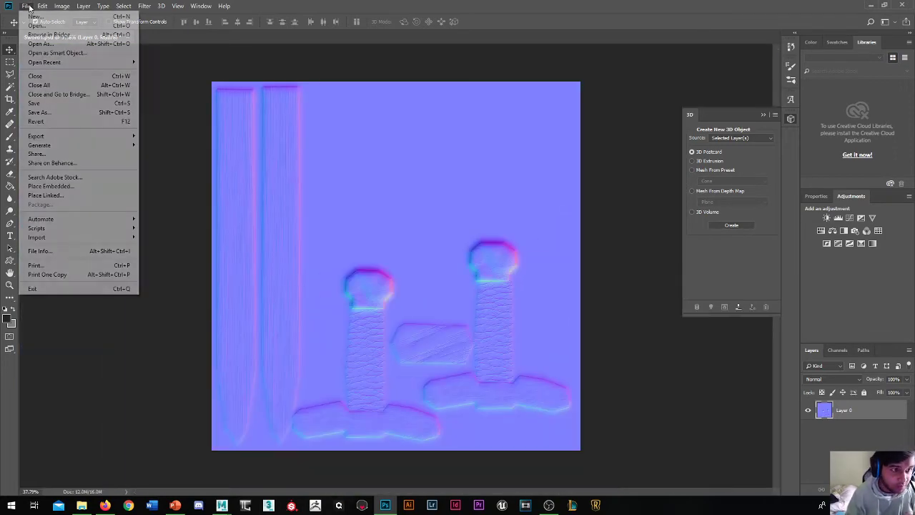
{"action": "left_click", "coordinate": [43, 120]}
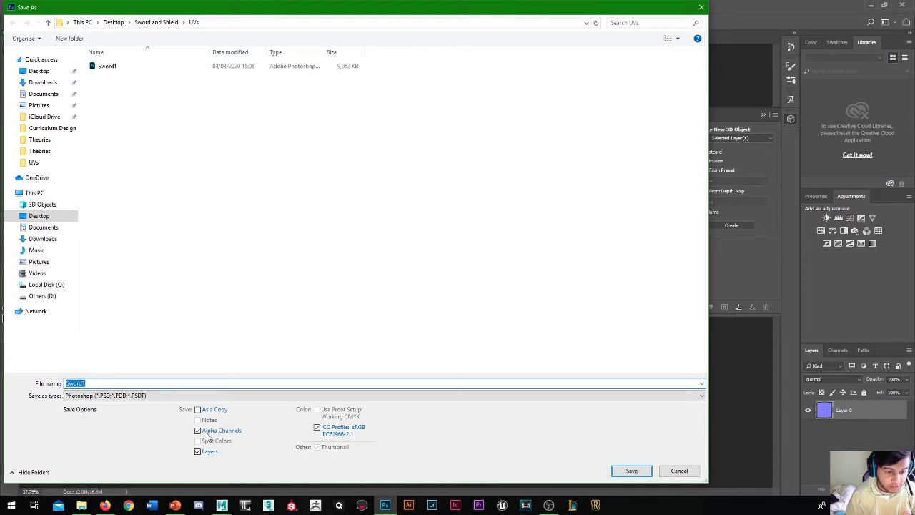
{"action": "left_click", "coordinate": [143, 395]}
{"action": "left_click", "coordinate": [97, 364]}
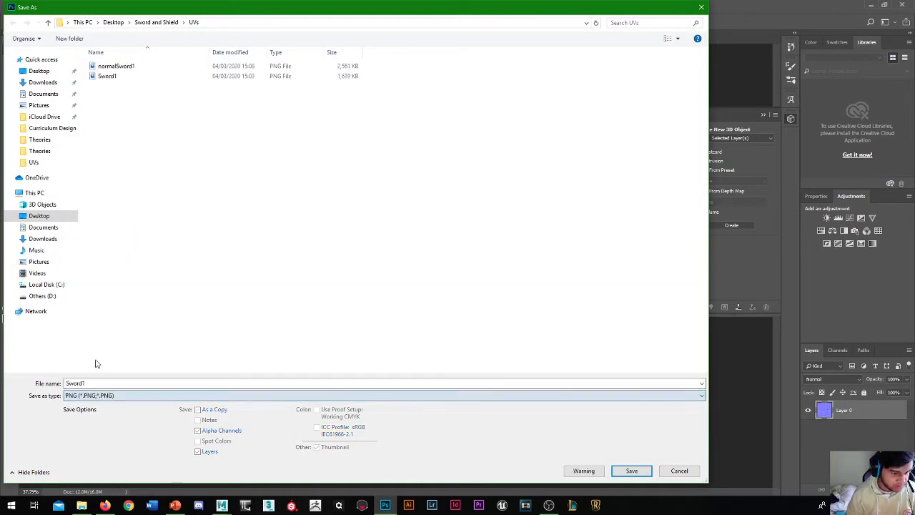
{"action": "left_click", "coordinate": [120, 69]}
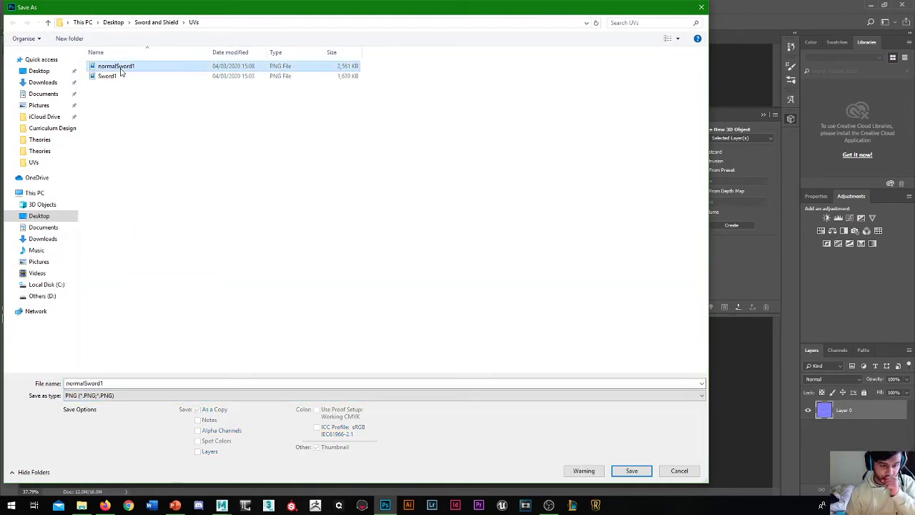
{"action": "left_click", "coordinate": [77, 384]}
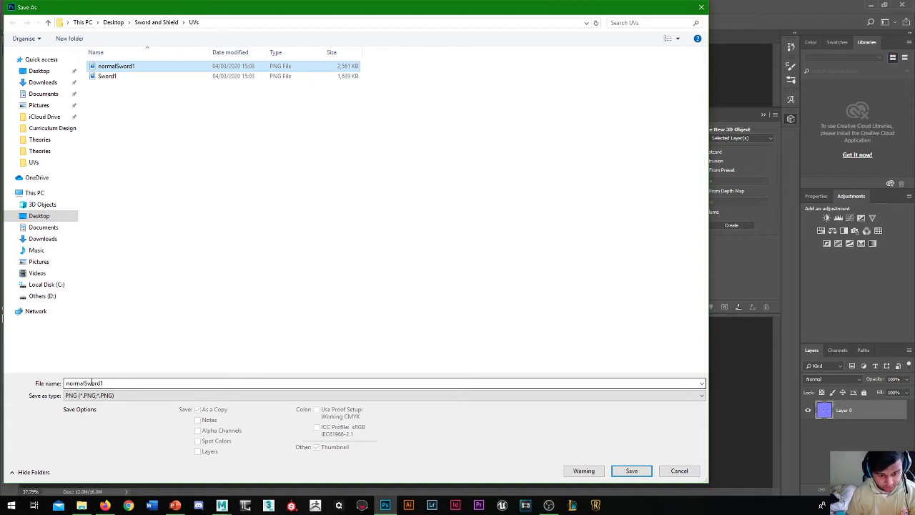
{"action": "left_click", "coordinate": [644, 473]}
{"action": "left_click", "coordinate": [472, 255]}
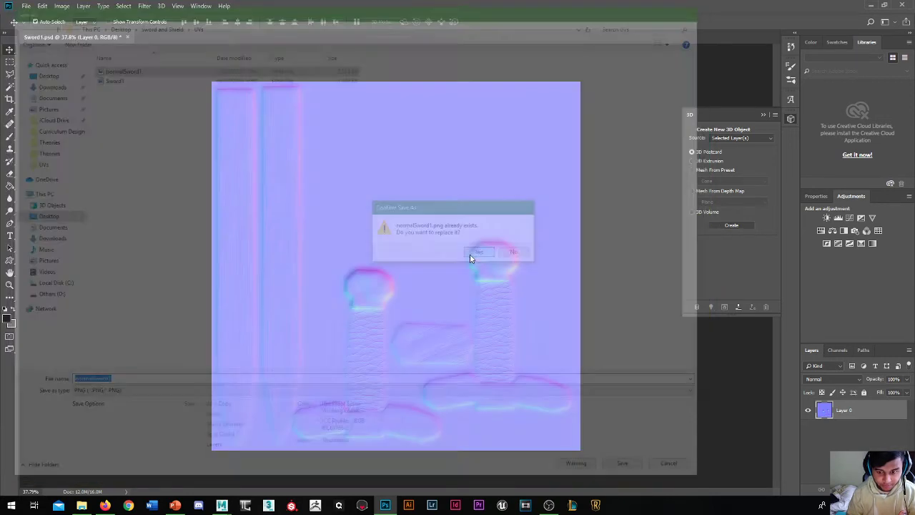
{"action": "left_click", "coordinate": [510, 150]}
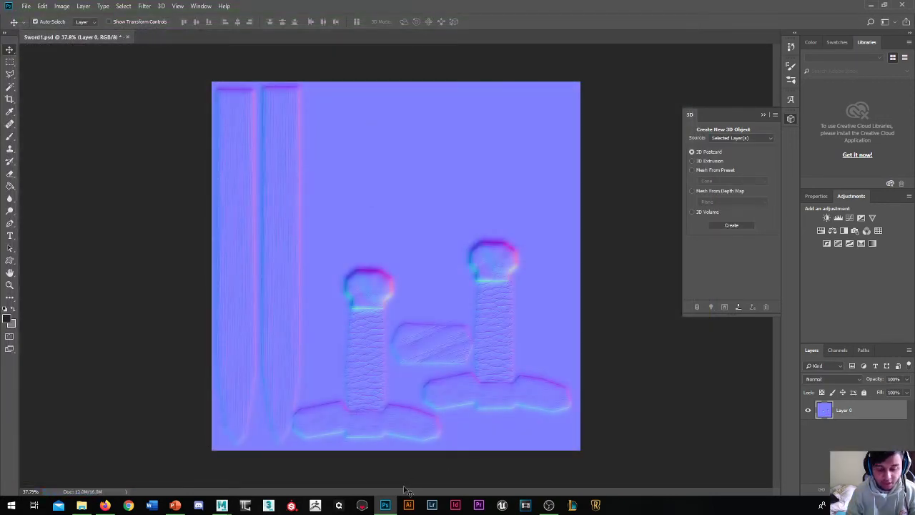
Switch to Maya and connect a File texture to the Bump Mapping of Sword1's lambert2 material
{"action": "mouse_move", "coordinate": [221, 505]}
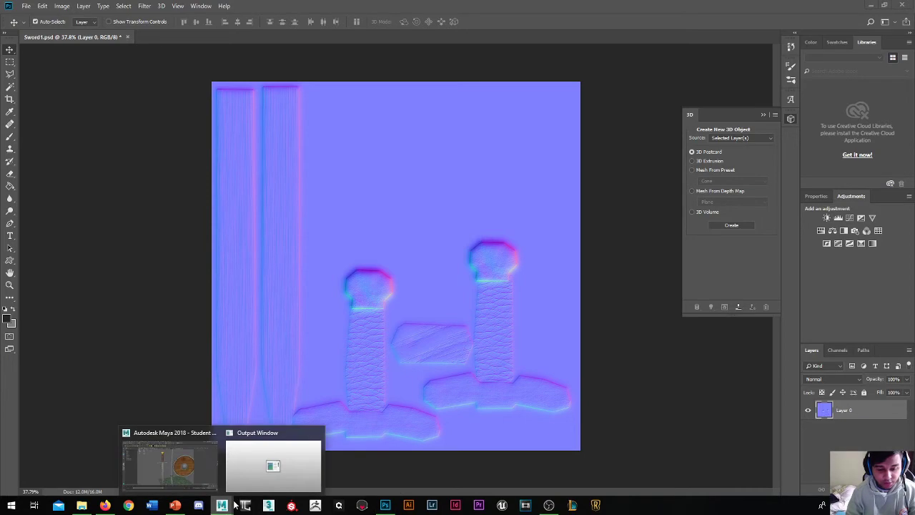
{"action": "left_click", "coordinate": [316, 434]}
{"action": "left_click", "coordinate": [240, 451]}
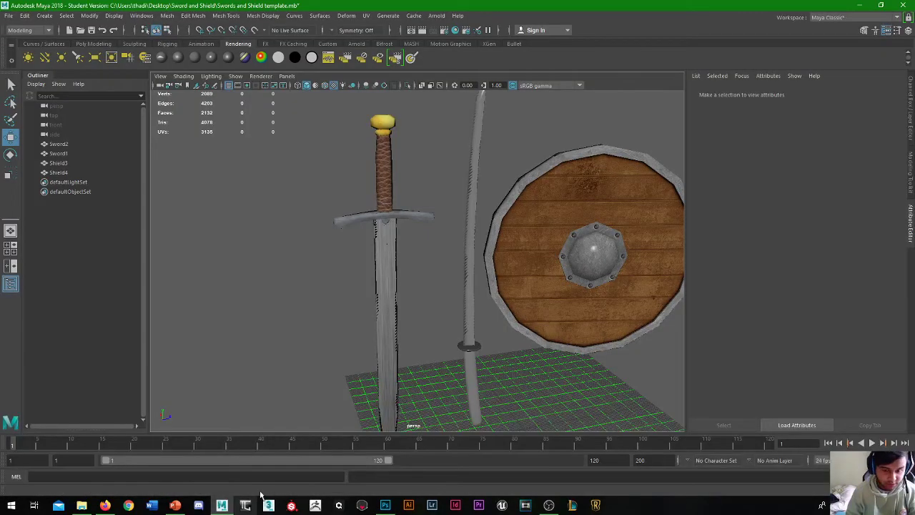
{"action": "left_click", "coordinate": [389, 231]}
{"action": "left_click", "coordinate": [782, 93]}
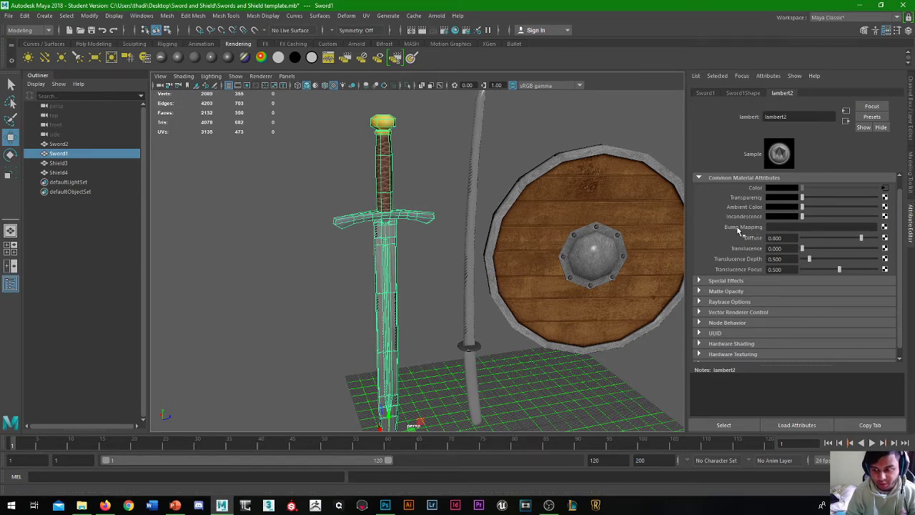
{"action": "left_click", "coordinate": [885, 227]}
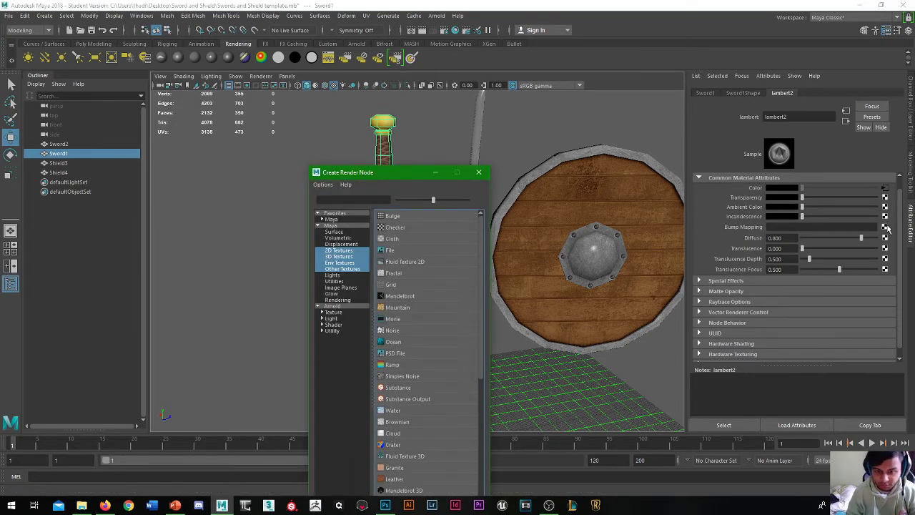
{"action": "left_click", "coordinate": [389, 251]}
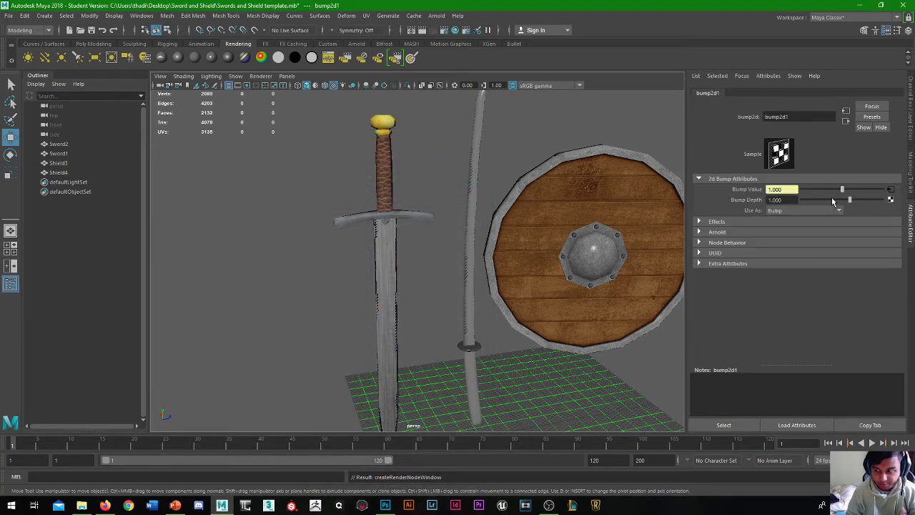
Set the bump node to use Tangent Space Normals and load normalSword1.png as its file texture image
{"action": "left_click", "coordinate": [778, 212]}
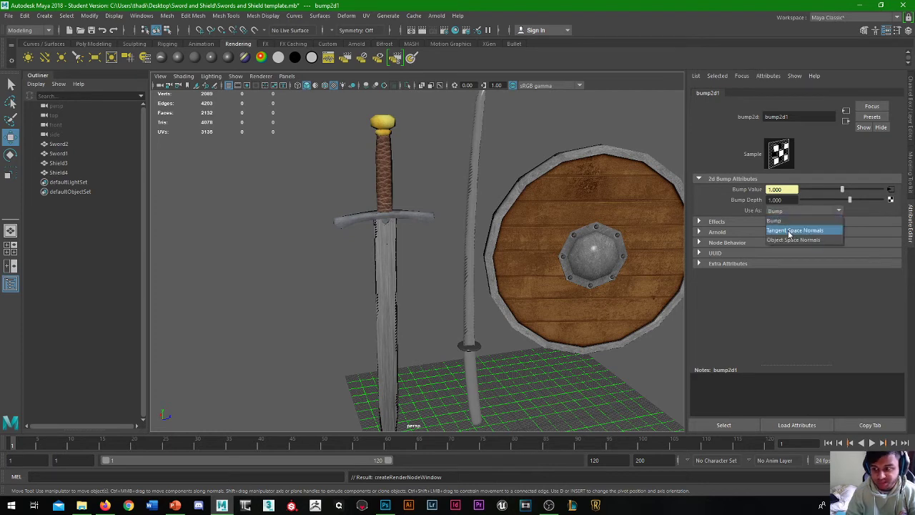
{"action": "left_click", "coordinate": [790, 232]}
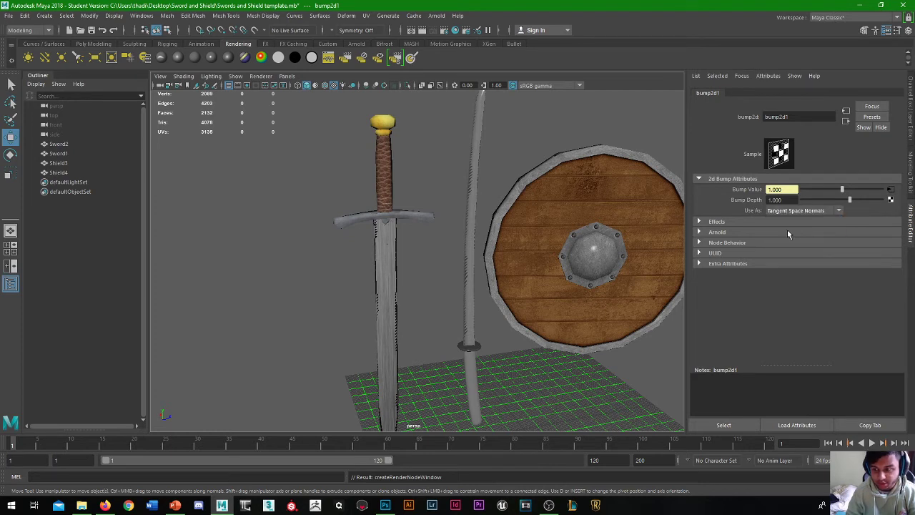
{"action": "left_click", "coordinate": [890, 193]}
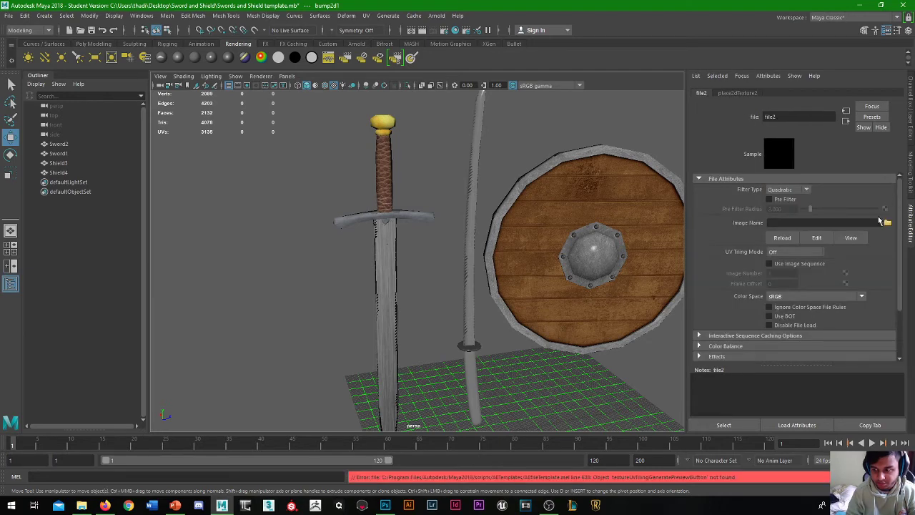
{"action": "left_click", "coordinate": [887, 223]}
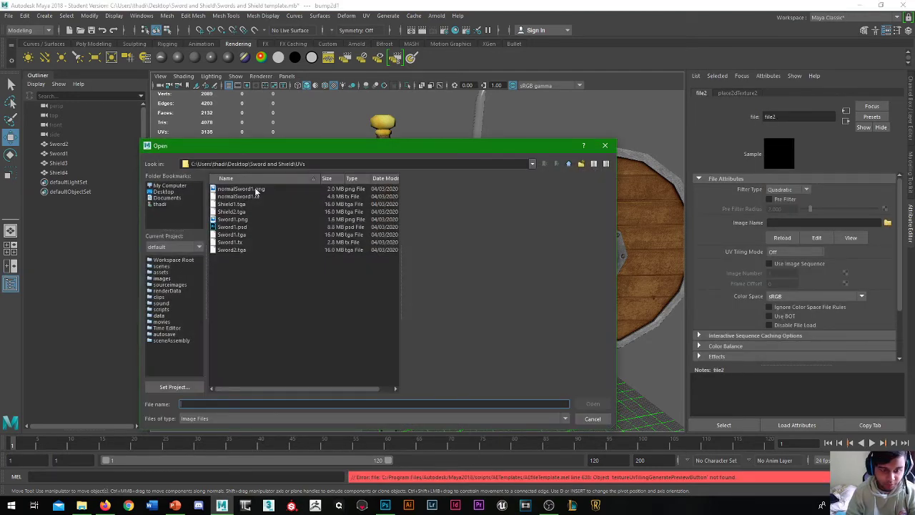
{"action": "left_click", "coordinate": [256, 192]}
{"action": "left_click", "coordinate": [592, 404]}
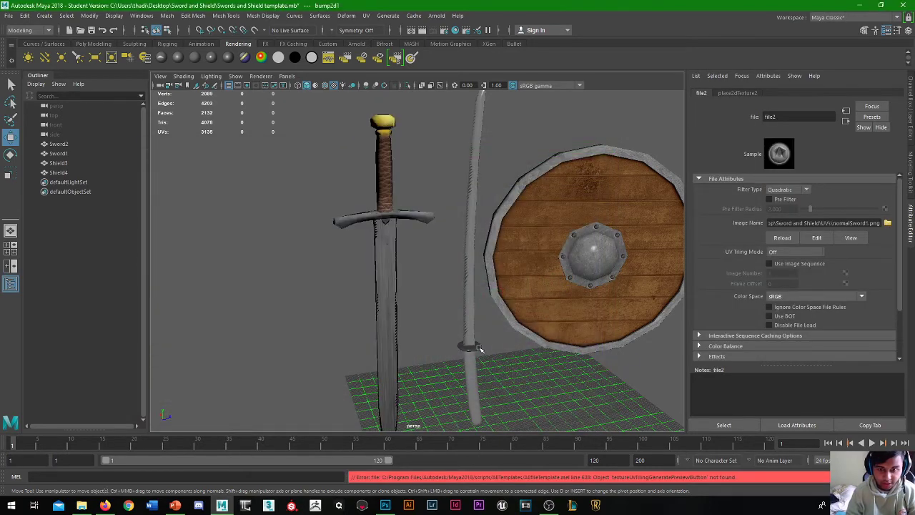
Examine the normal map's effect on the sword's blade, crossguard, leather grip and pommel from several angles
{"action": "scroll", "coordinate": [394, 185], "scroll_direction": "down", "scroll_amount": 3}
{"action": "scroll", "coordinate": [386, 178], "scroll_direction": "up", "scroll_amount": 10}
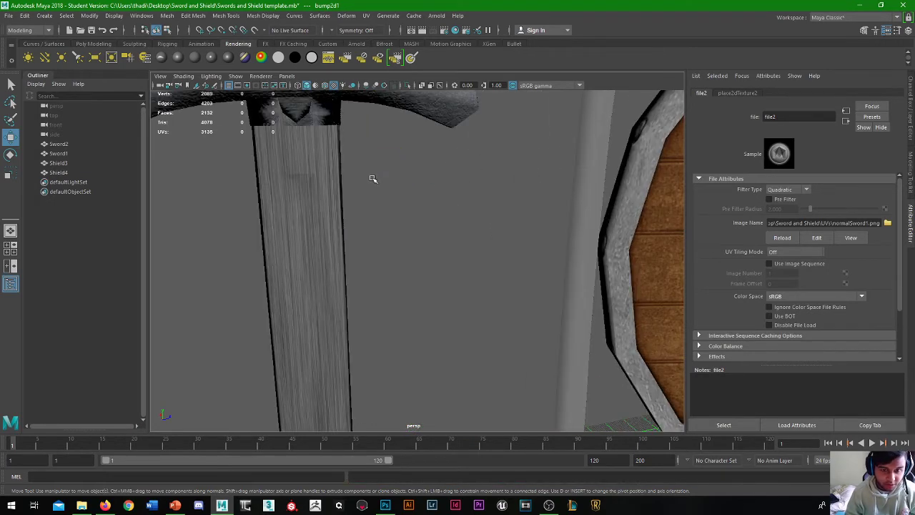
{"action": "scroll", "coordinate": [433, 279], "scroll_direction": "up", "scroll_amount": 3}
{"action": "left_click_drag", "start_coordinate": [411, 201], "coordinate": [445, 235]}
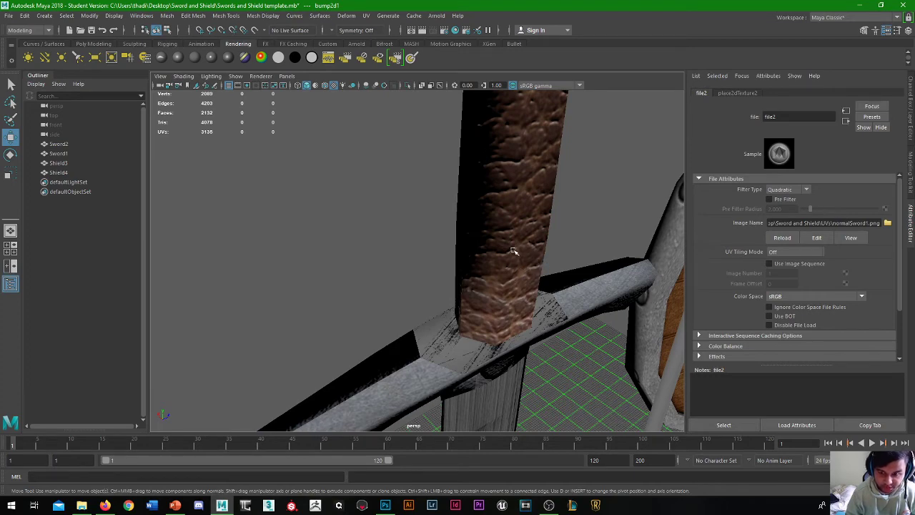
{"action": "left_click_drag", "start_coordinate": [513, 251], "coordinate": [435, 171]}
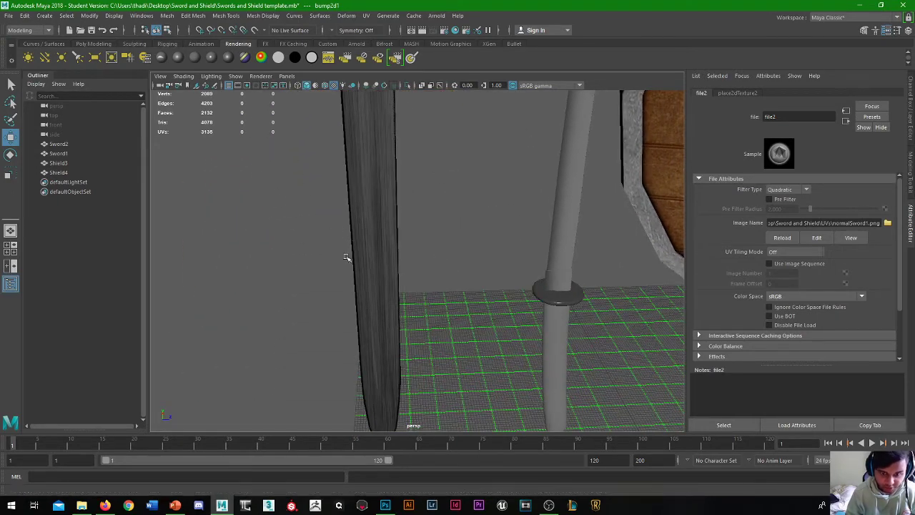
{"action": "left_click_drag", "start_coordinate": [346, 257], "coordinate": [376, 231]}
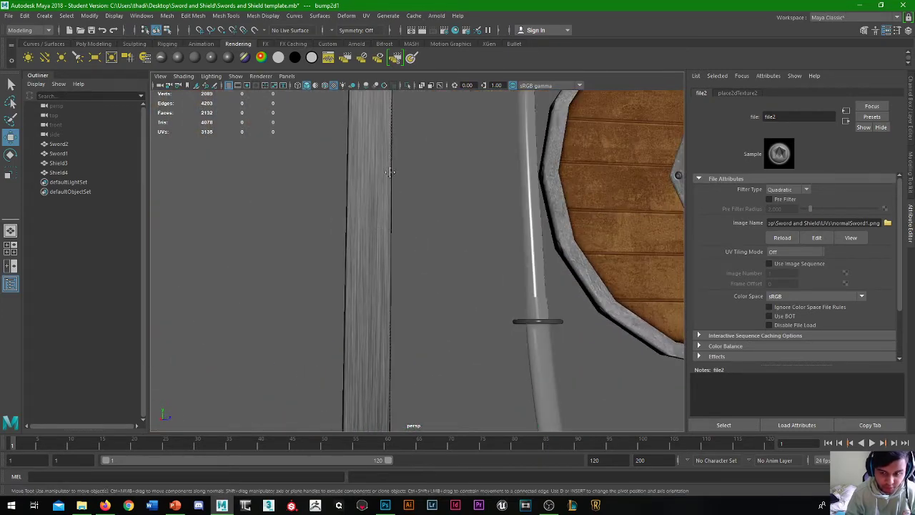
{"action": "left_click_drag", "start_coordinate": [390, 172], "coordinate": [393, 378]}
{"action": "scroll", "coordinate": [383, 289], "scroll_direction": "down", "scroll_amount": 2}
{"action": "left_click_drag", "start_coordinate": [381, 288], "coordinate": [398, 240]}
{"action": "scroll", "coordinate": [398, 240], "scroll_direction": "down", "scroll_amount": 1}
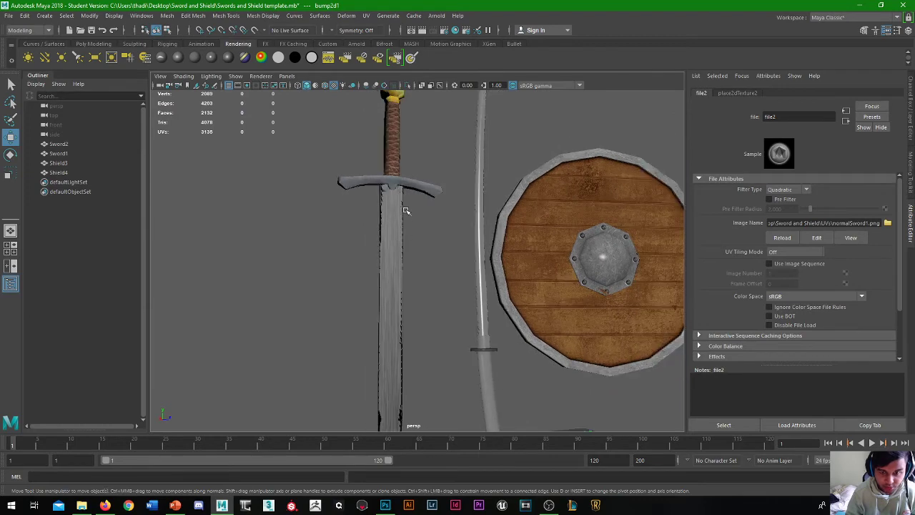
{"action": "scroll", "coordinate": [405, 210], "scroll_direction": "down", "scroll_amount": 2}
{"action": "scroll", "coordinate": [399, 179], "scroll_direction": "up", "scroll_amount": 3}
{"action": "scroll", "coordinate": [414, 271], "scroll_direction": "up", "scroll_amount": 4}
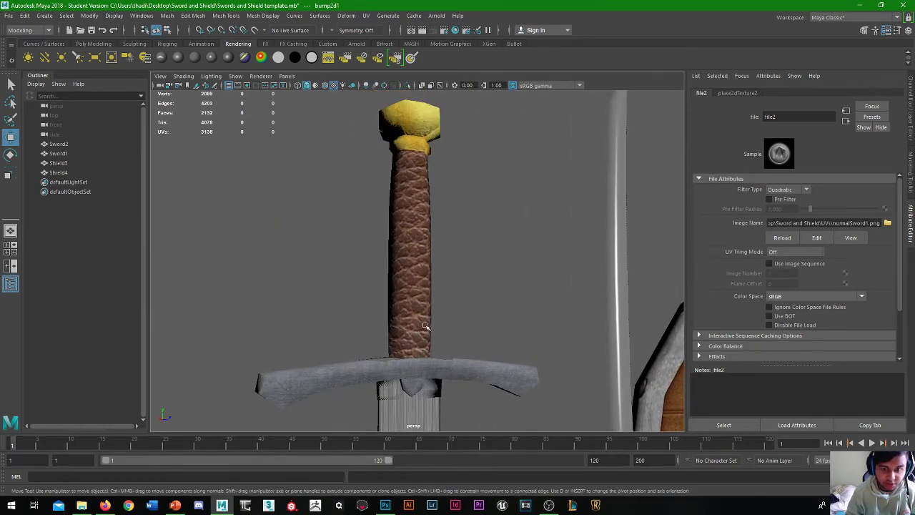
Render the current close-up of the sword hilt with Maya Hardware 2.0, review it and close the render window
{"action": "left_click", "coordinate": [415, 31]}
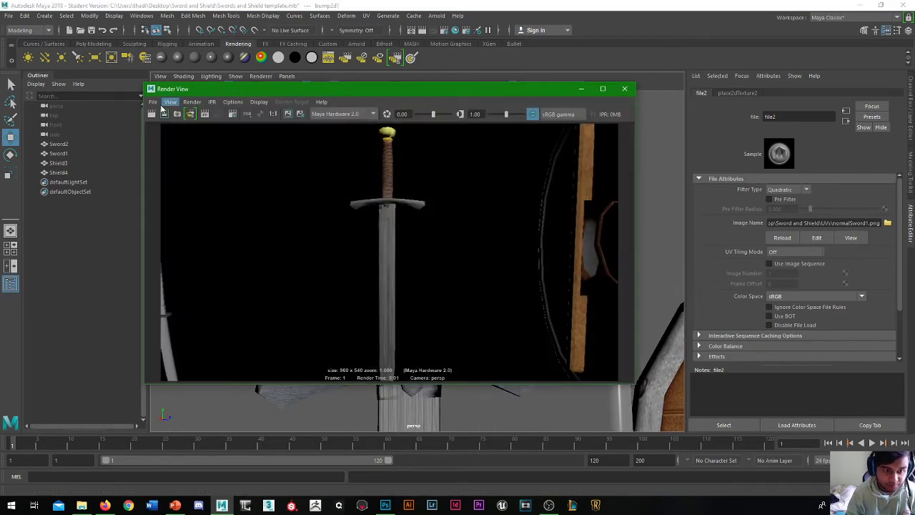
{"action": "left_click", "coordinate": [152, 114]}
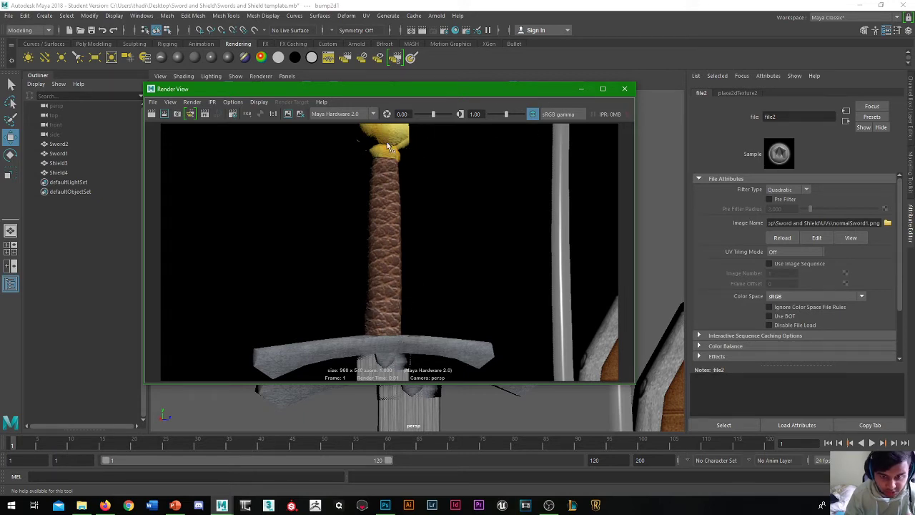
{"action": "left_click", "coordinate": [624, 89]}
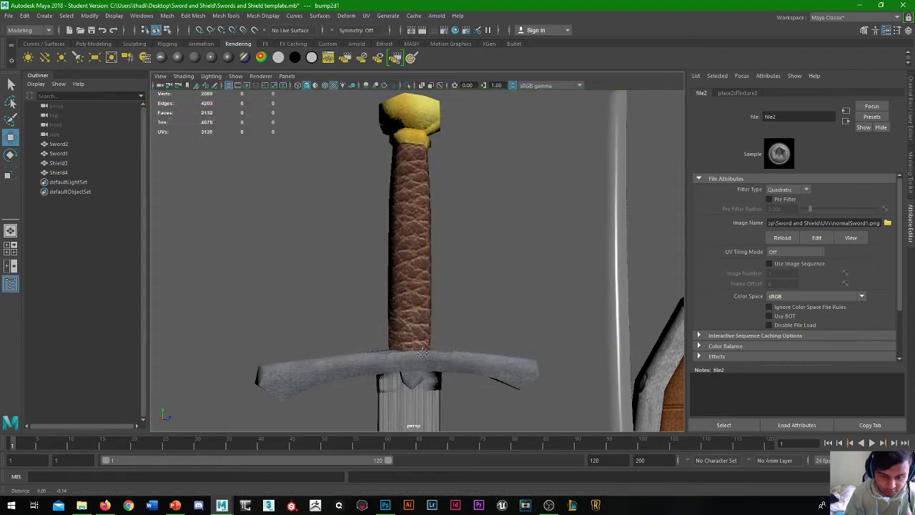
Inspect the surface detail along the sword's blade down to its tip
{"action": "scroll", "coordinate": [422, 354], "scroll_direction": "up", "scroll_amount": 3}
{"action": "scroll", "coordinate": [433, 221], "scroll_direction": "up", "scroll_amount": 2}
{"action": "scroll", "coordinate": [431, 246], "scroll_direction": "down", "scroll_amount": 4}
{"action": "scroll", "coordinate": [453, 187], "scroll_direction": "up", "scroll_amount": 3}
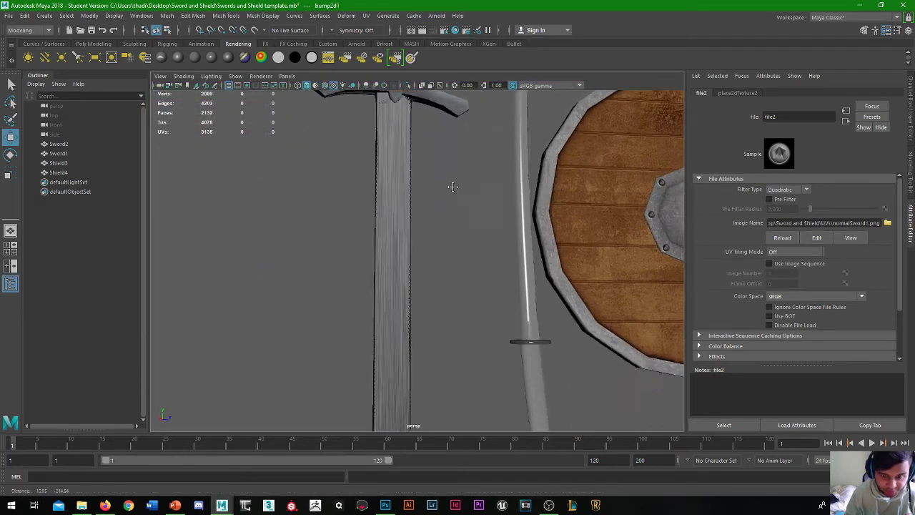
{"action": "scroll", "coordinate": [453, 186], "scroll_direction": "down", "scroll_amount": 3}
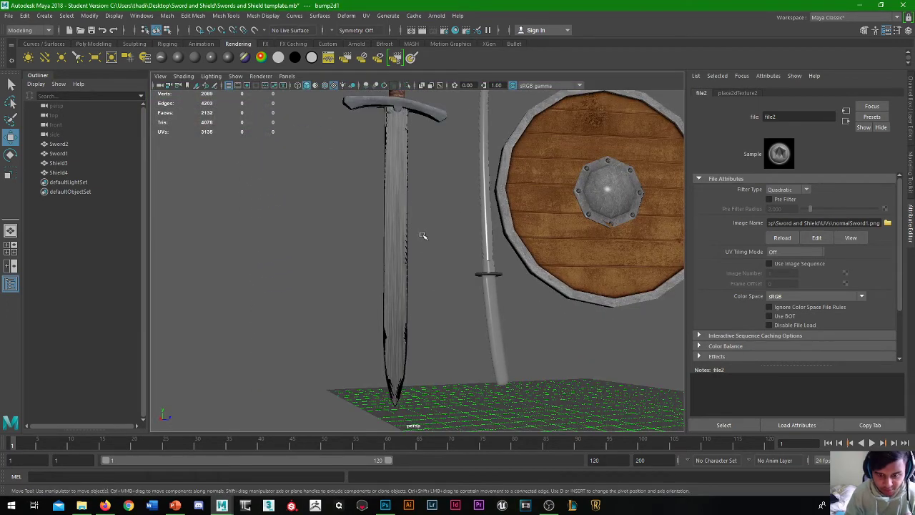
{"action": "scroll", "coordinate": [423, 235], "scroll_direction": "up", "scroll_amount": 2}
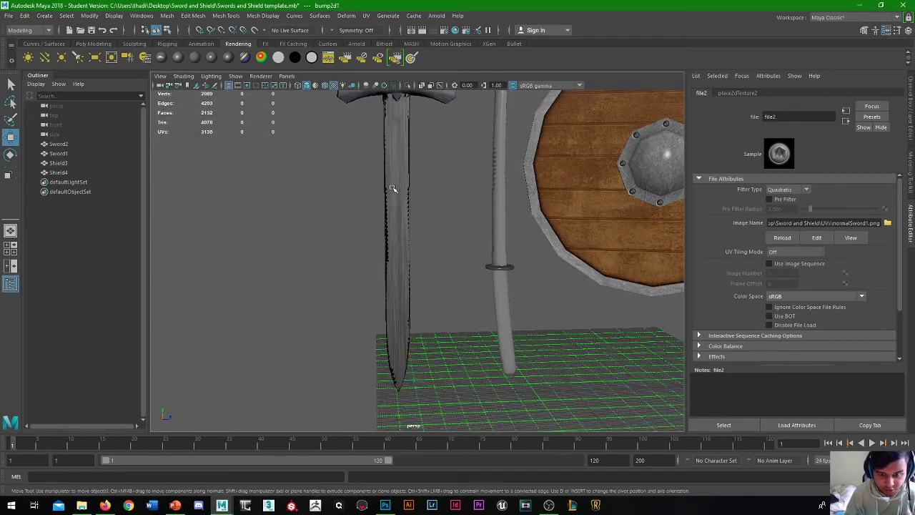
{"action": "scroll", "coordinate": [465, 282], "scroll_direction": "up", "scroll_amount": 5}
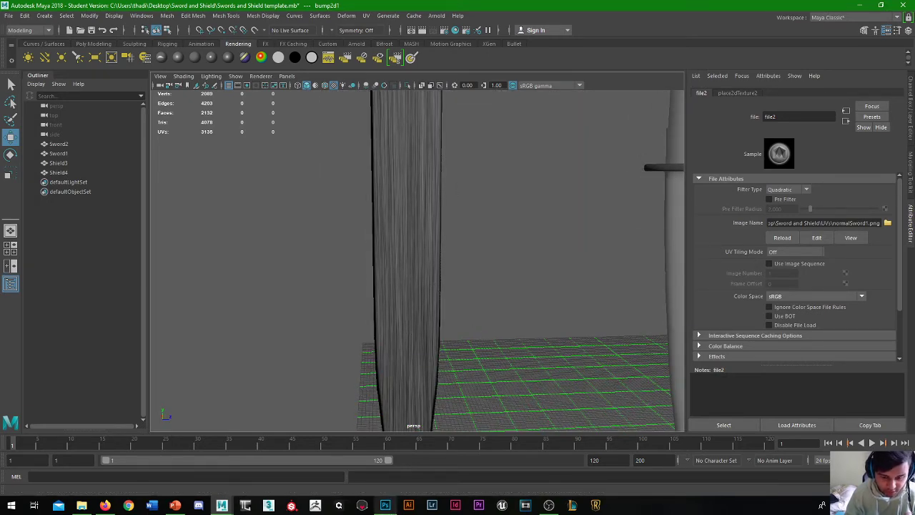
Switch to Photoshop, add a new layer above the normal map in Sword1.psd, and set the foreground colour to black
{"action": "left_click", "coordinate": [385, 506]}
{"action": "key", "text": "ctrl+shift+alt+n"}
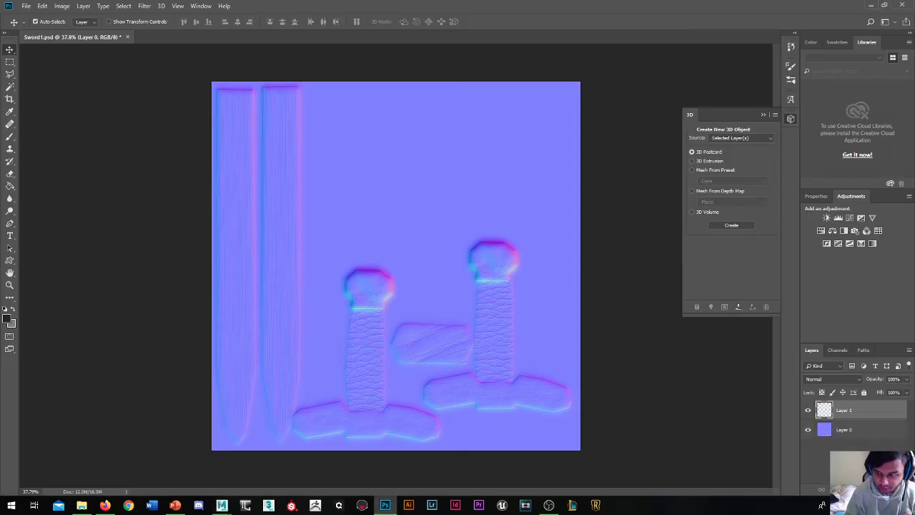
{"action": "left_click", "coordinate": [5, 311]}
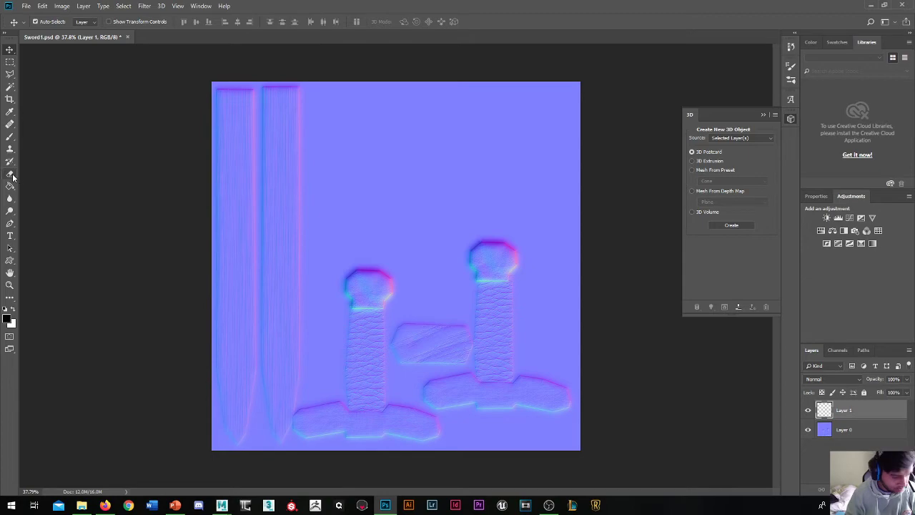
Choose a cracked-surface texture brush from the brush presets for painting on the new layer
{"action": "key", "text": "b"}
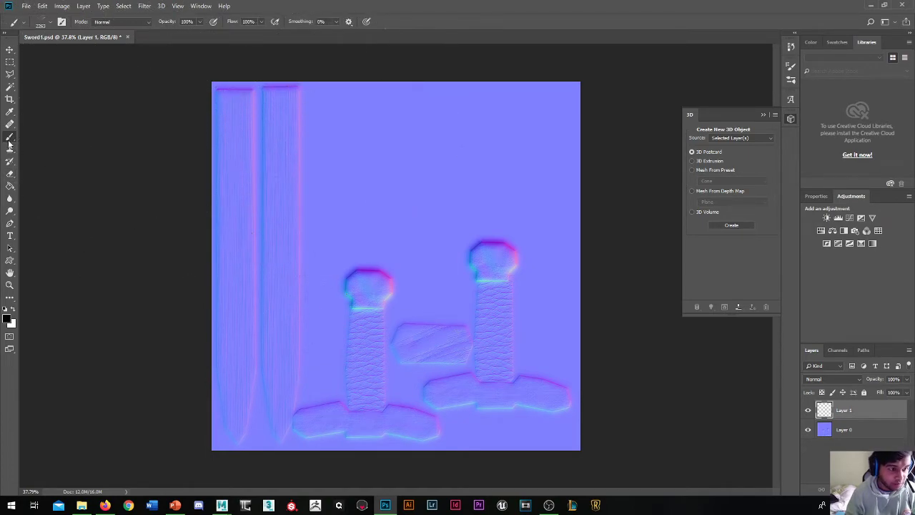
{"action": "right_click", "coordinate": [11, 140]}
{"action": "left_click", "coordinate": [11, 135]}
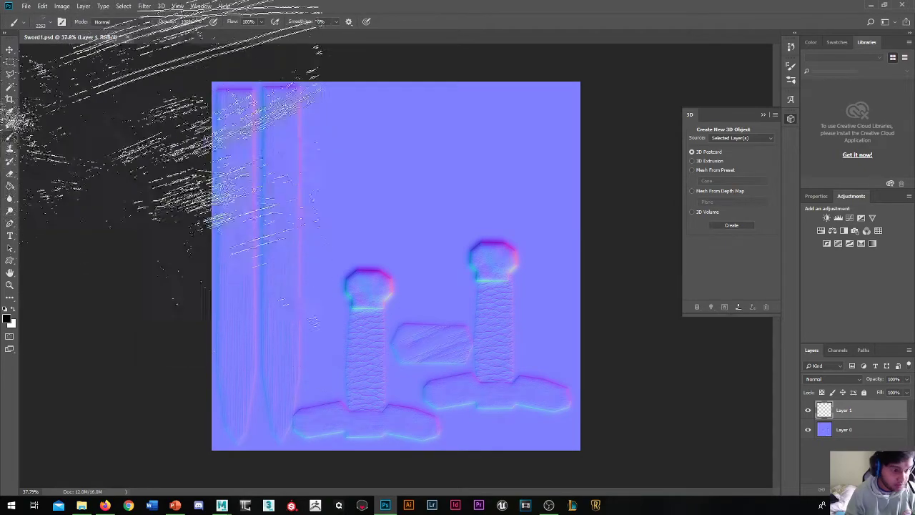
{"action": "left_click", "coordinate": [47, 25]}
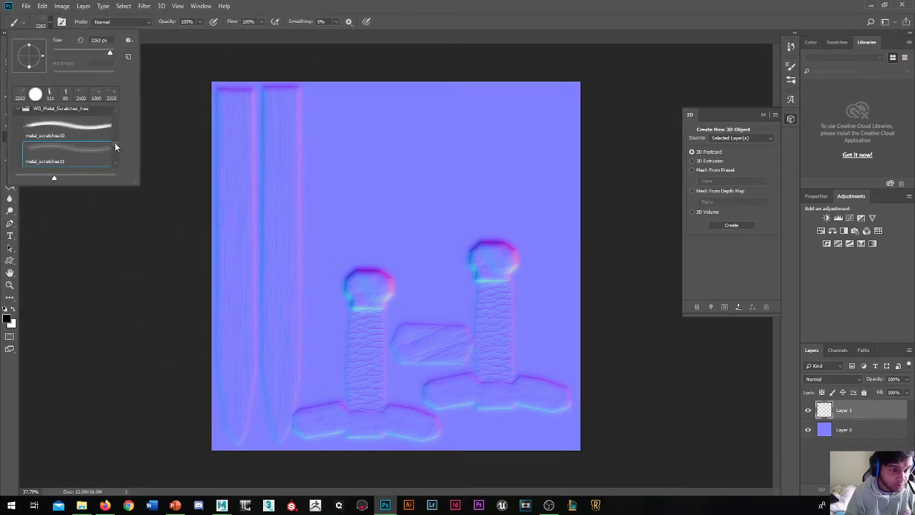
{"action": "scroll", "coordinate": [114, 147], "scroll_direction": "down", "scroll_amount": 5}
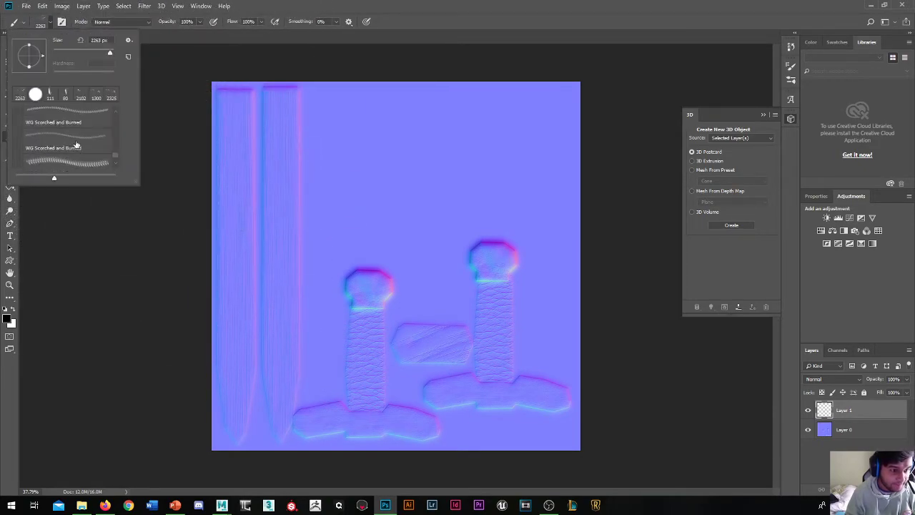
{"action": "scroll", "coordinate": [76, 146], "scroll_direction": "down", "scroll_amount": 5}
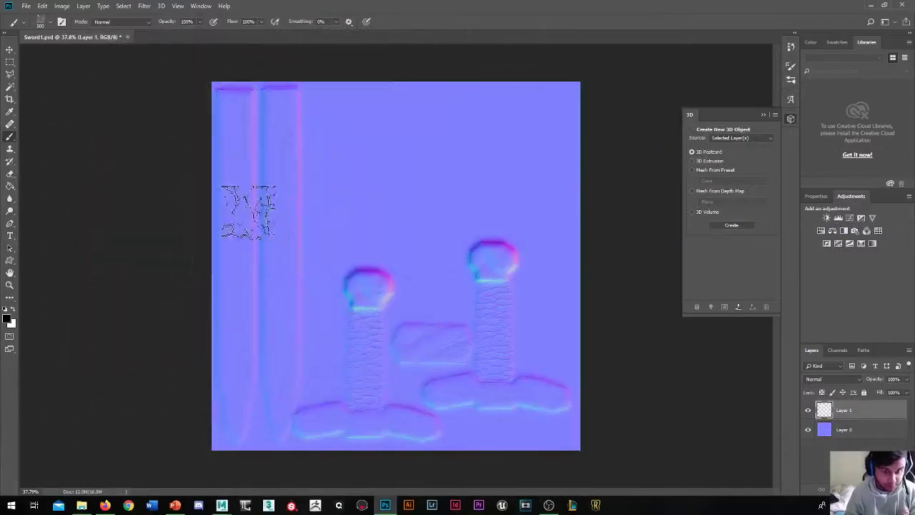
Enlarge the crack brush to 800 px and paint black cracks down the full length of both sword blades
{"action": "key", "text": "bracketright"}
{"action": "key", "text": "bracketright"}
{"action": "key", "text": "bracketright"}
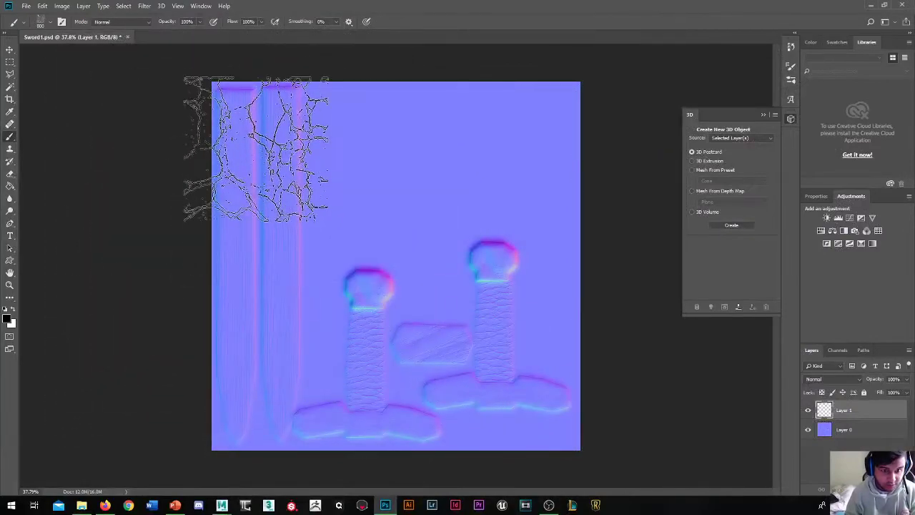
{"action": "left_click_drag", "start_coordinate": [256, 148], "coordinate": [257, 274]}
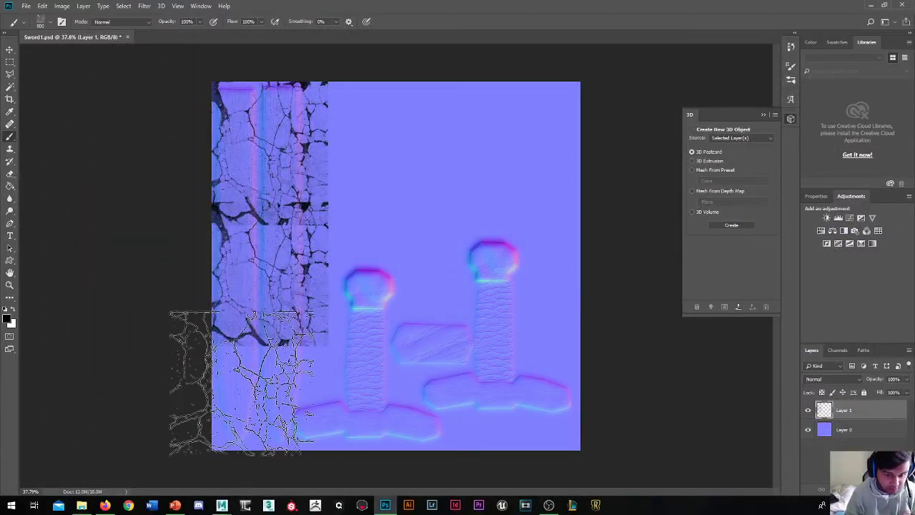
{"action": "left_click", "coordinate": [243, 384]}
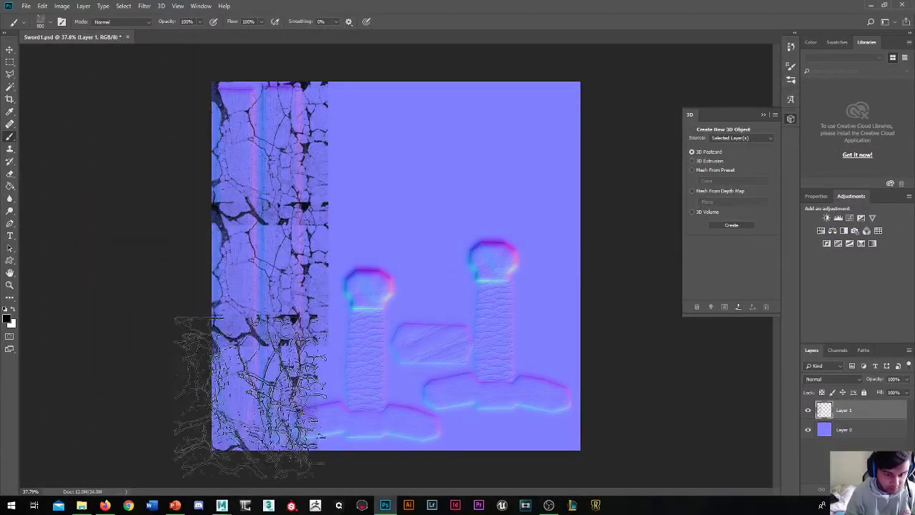
Try reapplying the last Generate Normal Map filter to the crack layer, and undo it
{"action": "left_click", "coordinate": [9, 47]}
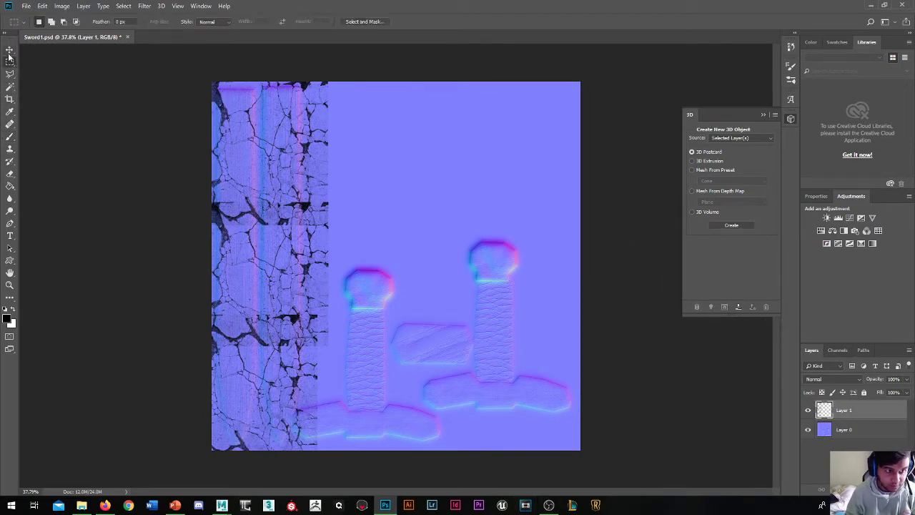
{"action": "left_click", "coordinate": [763, 115]}
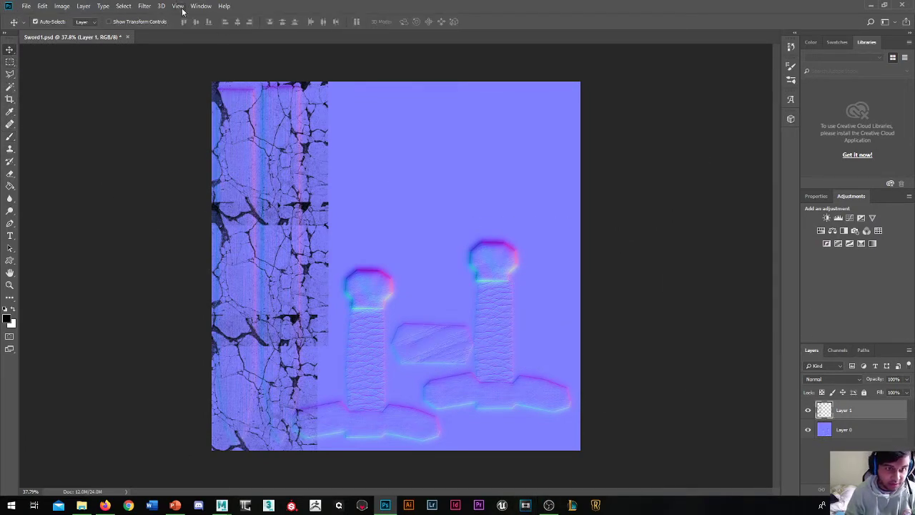
{"action": "left_click", "coordinate": [147, 6]}
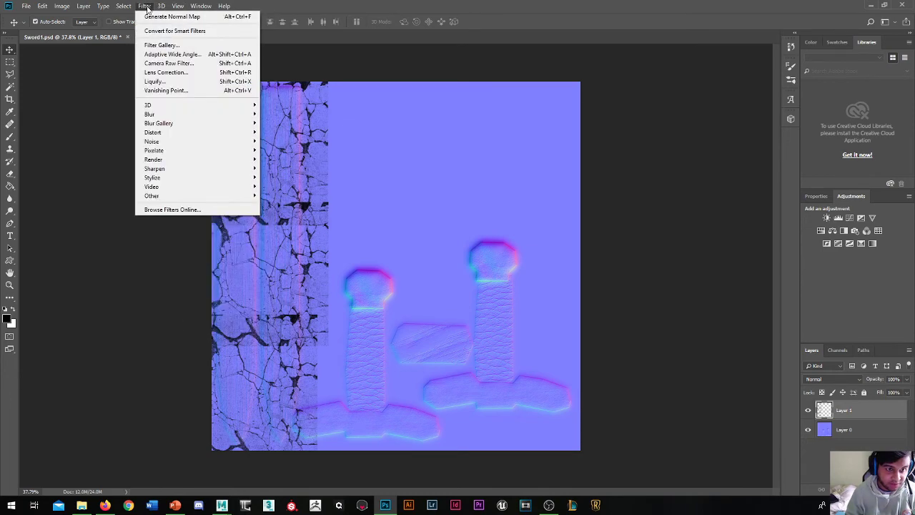
{"action": "left_click", "coordinate": [151, 15]}
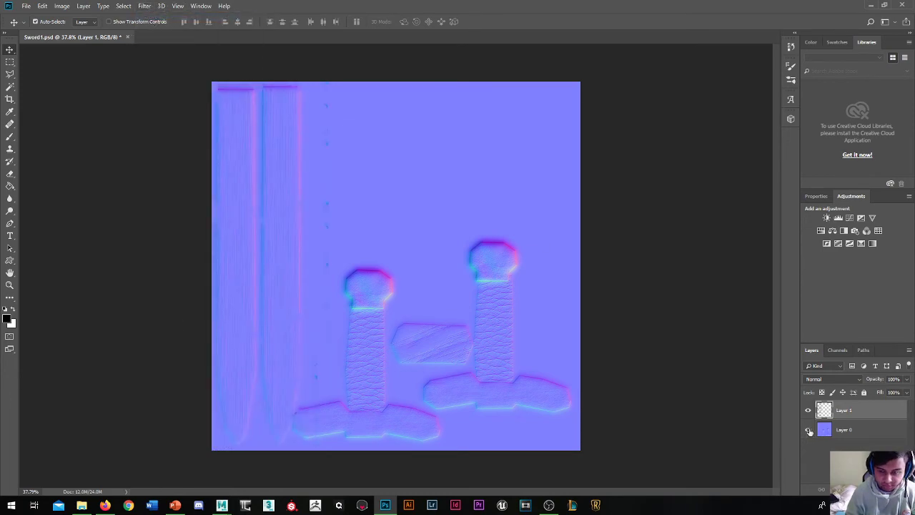
{"action": "key", "text": "ctrl+z"}
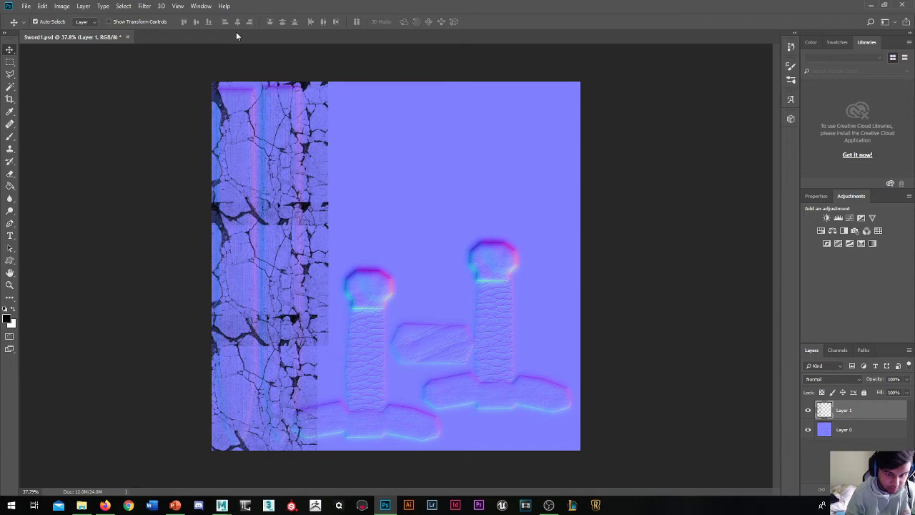
Preview Generate Normal Map for the crack layer on a Cube object, and cancel the filter
{"action": "left_click", "coordinate": [161, 7]}
{"action": "left_click", "coordinate": [162, 7]}
{"action": "left_click", "coordinate": [145, 6]}
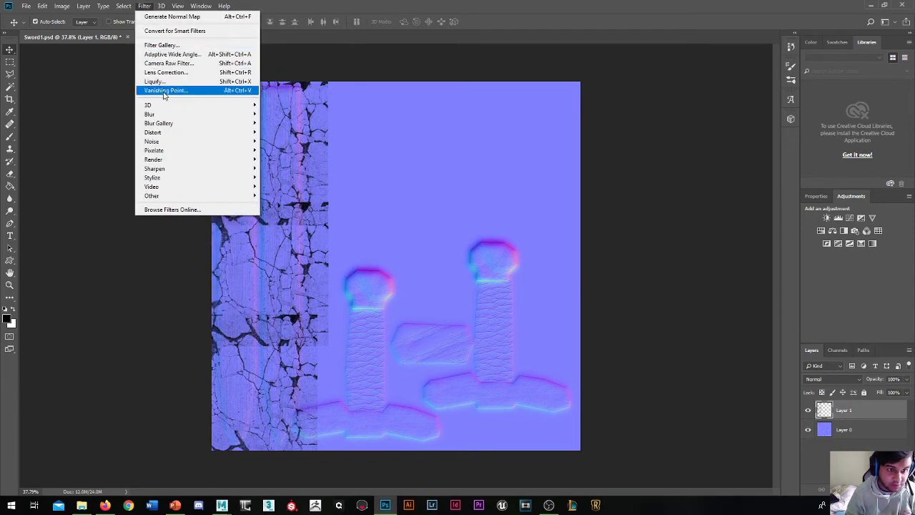
{"action": "mouse_move", "coordinate": [173, 108]}
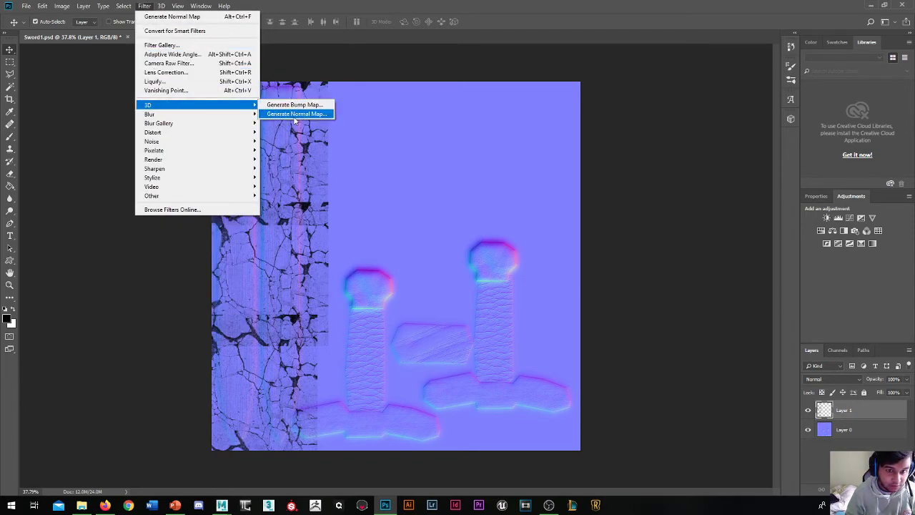
{"action": "left_click", "coordinate": [294, 116]}
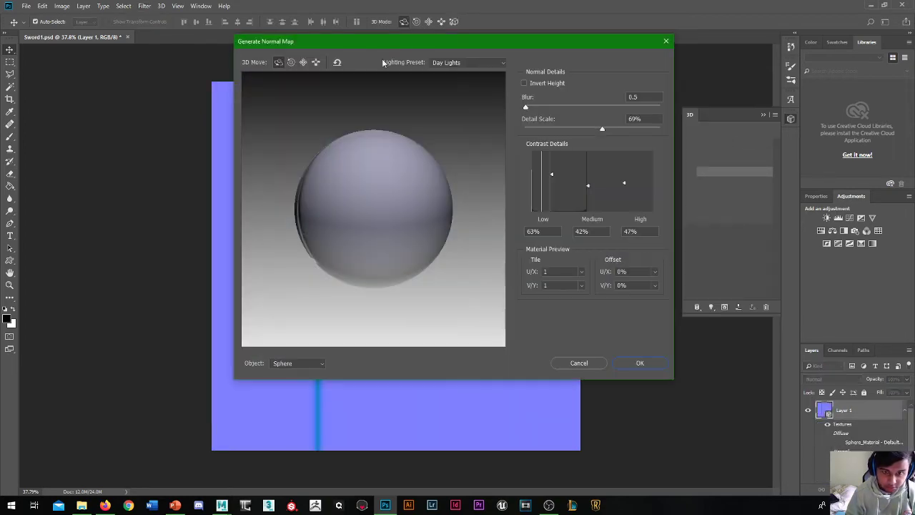
{"action": "left_click", "coordinate": [315, 362]}
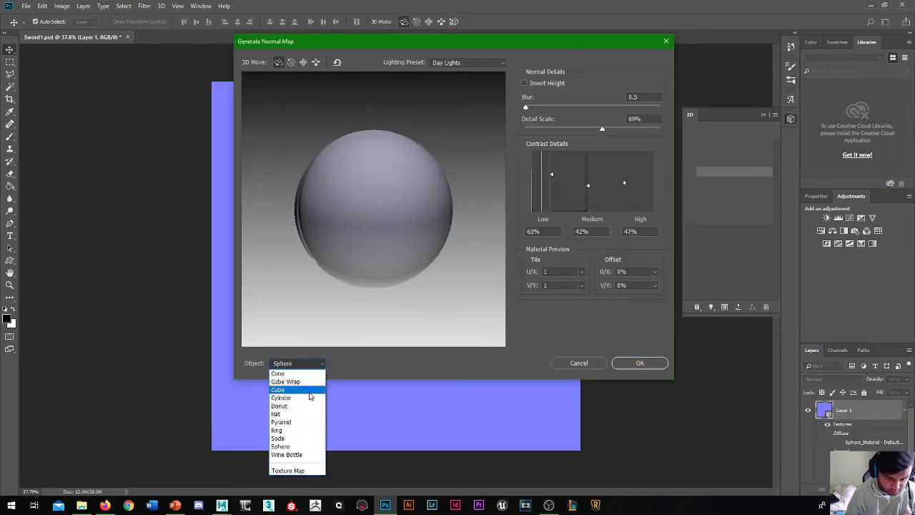
{"action": "left_click", "coordinate": [310, 390]}
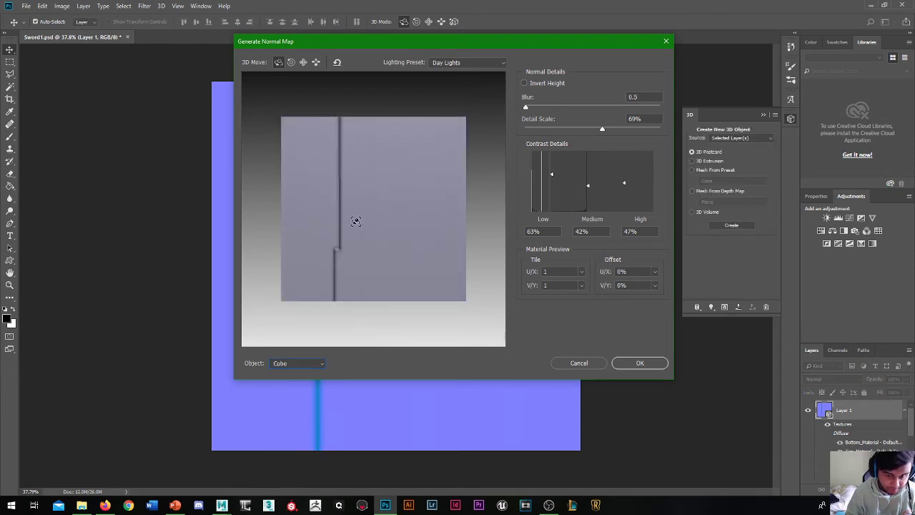
{"action": "mouse_move", "coordinate": [340, 225]}
{"action": "left_mouse_down"}
{"action": "mouse_move", "coordinate": [416, 218]}
{"action": "mouse_move", "coordinate": [323, 219]}
{"action": "mouse_move", "coordinate": [336, 221]}
{"action": "left_mouse_up"}
{"action": "left_click_drag", "start_coordinate": [343, 49], "coordinate": [482, 76]}
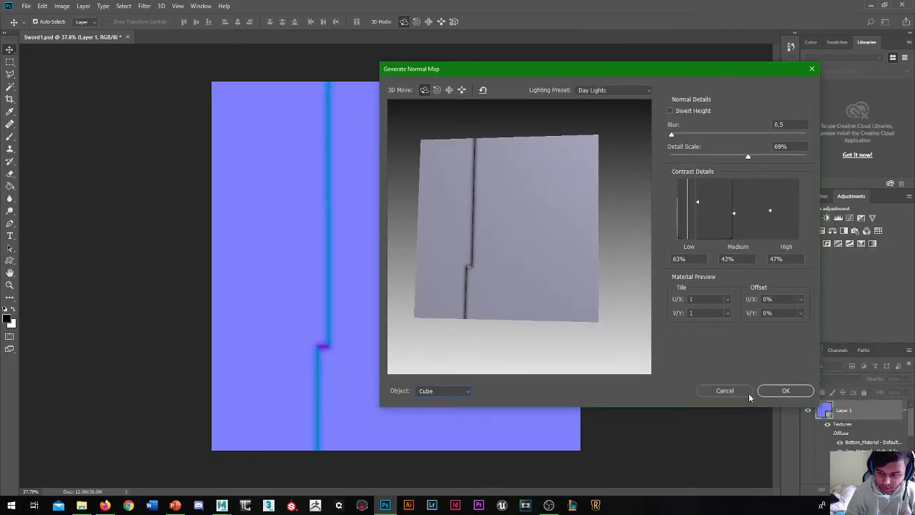
{"action": "left_click", "coordinate": [731, 390]}
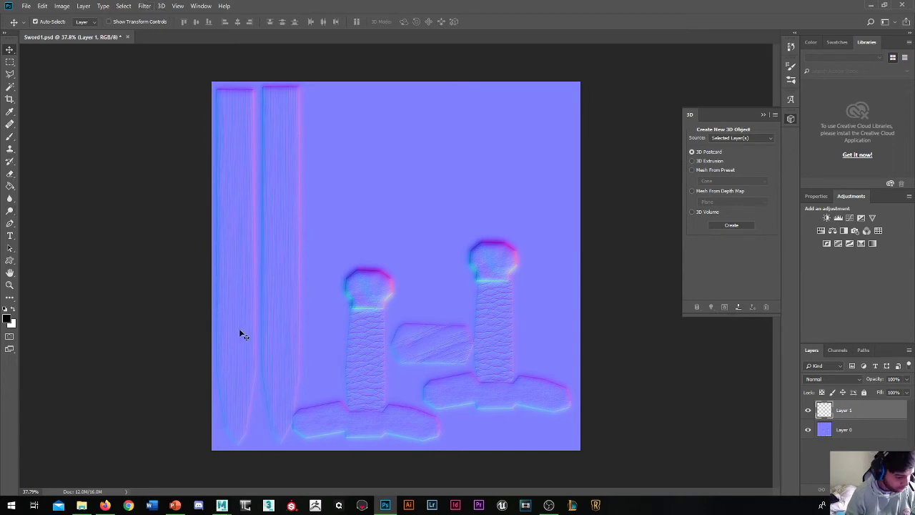
Switch to the Hard Round brush and reduce its size to about 50 px
{"action": "key", "text": "b"}
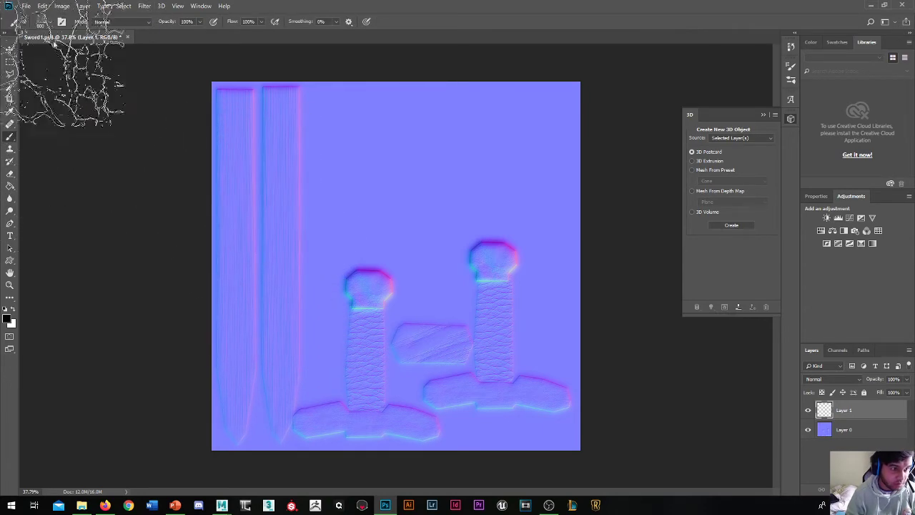
{"action": "left_click", "coordinate": [44, 24]}
{"action": "left_click", "coordinate": [65, 93]}
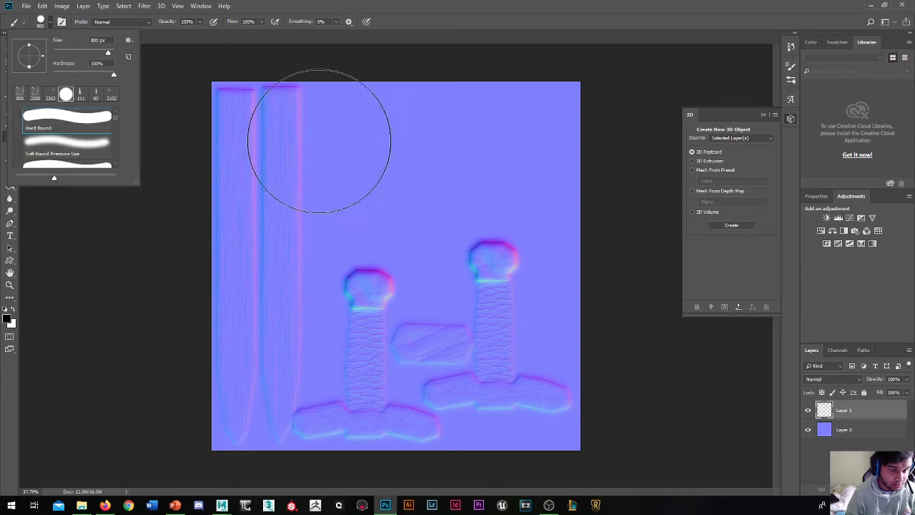
{"action": "left_click", "coordinate": [415, 163]}
{"action": "key", "text": "bracketleft"}
{"action": "key", "text": "bracketleft"}
{"action": "key", "text": "bracketleft"}
{"action": "key", "text": "bracketleft"}
{"action": "key", "text": "bracketleft"}
{"action": "key", "text": "bracketleft"}
{"action": "key", "text": "bracketleft"}
{"action": "key", "text": "bracketleft"}
{"action": "key", "text": "bracketleft"}
{"action": "key", "text": "bracketleft"}
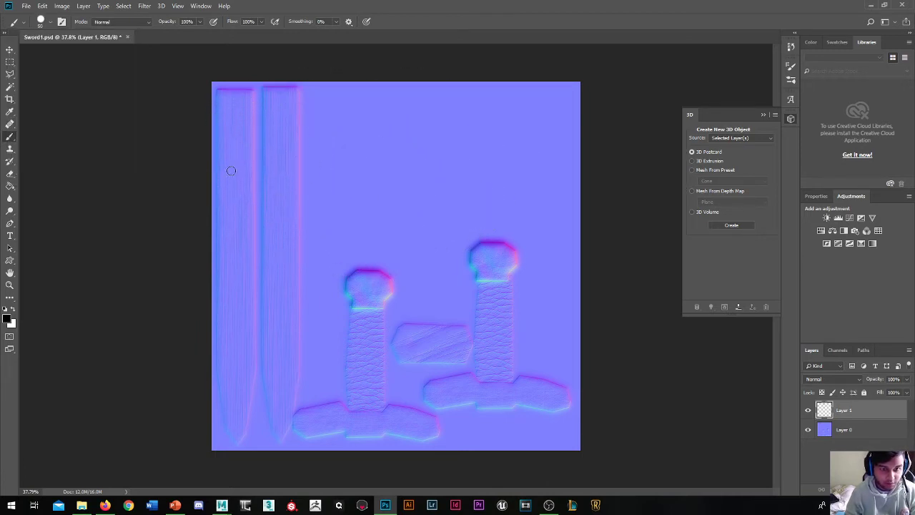
Paint six short, crooked black strokes on Layer 1, three spaced along each sword blade
{"action": "mouse_move", "coordinate": [226, 126]}
{"action": "left_mouse_down"}
{"action": "mouse_move", "coordinate": [235, 161]}
{"action": "mouse_move", "coordinate": [224, 192]}
{"action": "left_mouse_up"}
{"action": "left_click_drag", "start_coordinate": [237, 259], "coordinate": [231, 283]}
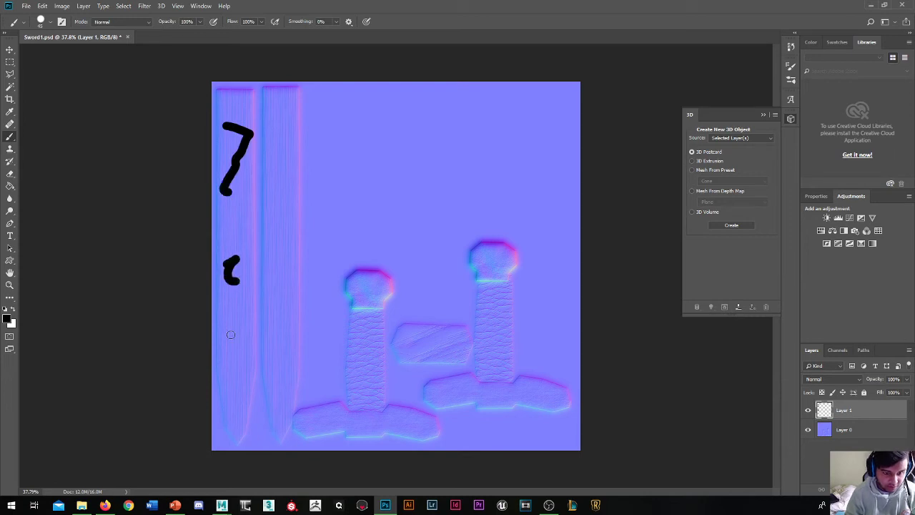
{"action": "left_click_drag", "start_coordinate": [231, 335], "coordinate": [235, 387]}
{"action": "mouse_move", "coordinate": [262, 121]}
{"action": "left_mouse_down"}
{"action": "mouse_move", "coordinate": [288, 126]}
{"action": "mouse_move", "coordinate": [276, 152]}
{"action": "left_mouse_up"}
{"action": "mouse_move", "coordinate": [277, 227]}
{"action": "left_mouse_down"}
{"action": "mouse_move", "coordinate": [267, 259]}
{"action": "mouse_move", "coordinate": [276, 295]}
{"action": "left_mouse_up"}
{"action": "mouse_move", "coordinate": [271, 334]}
{"action": "left_mouse_down"}
{"action": "mouse_move", "coordinate": [282, 352]}
{"action": "mouse_move", "coordinate": [278, 390]}
{"action": "left_mouse_up"}
Generate a normal map from the painted strokes with Invert Height on, low contrast at 22% and the high contrast lowered
{"action": "left_click", "coordinate": [178, 6]}
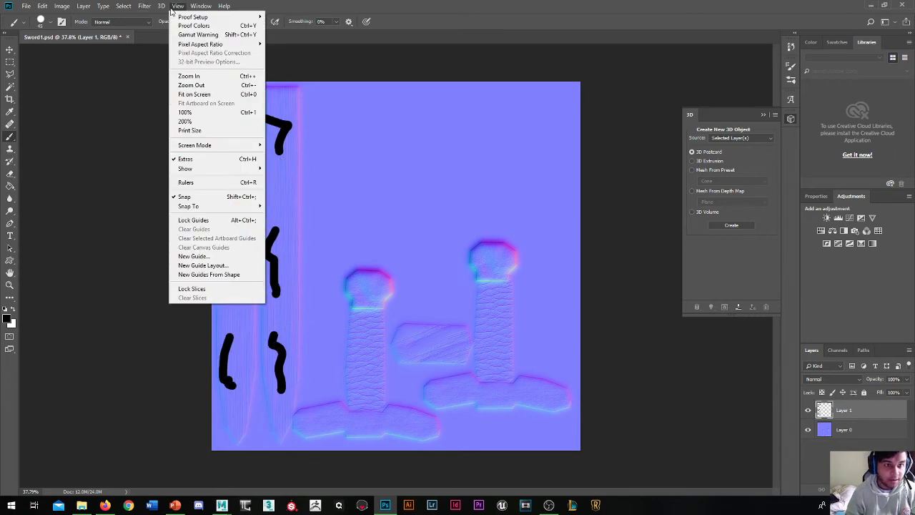
{"action": "mouse_move", "coordinate": [162, 6]}
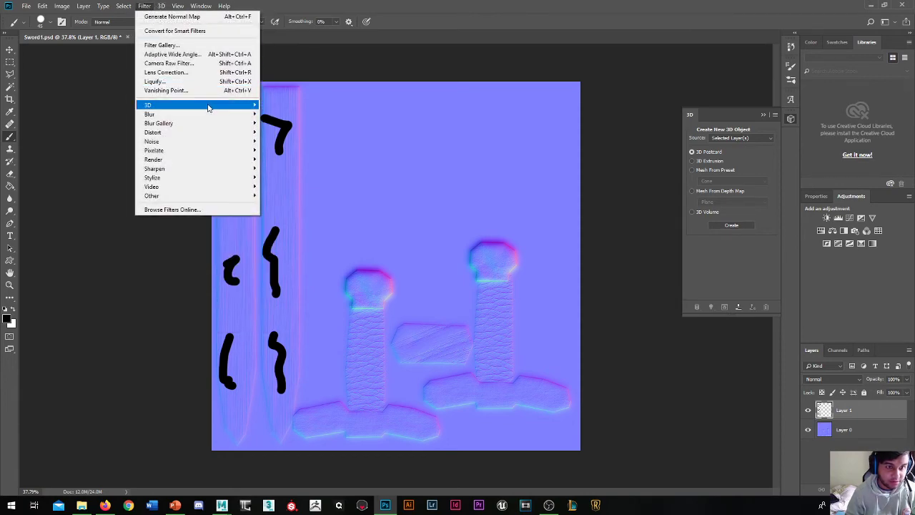
{"action": "mouse_move", "coordinate": [209, 104]}
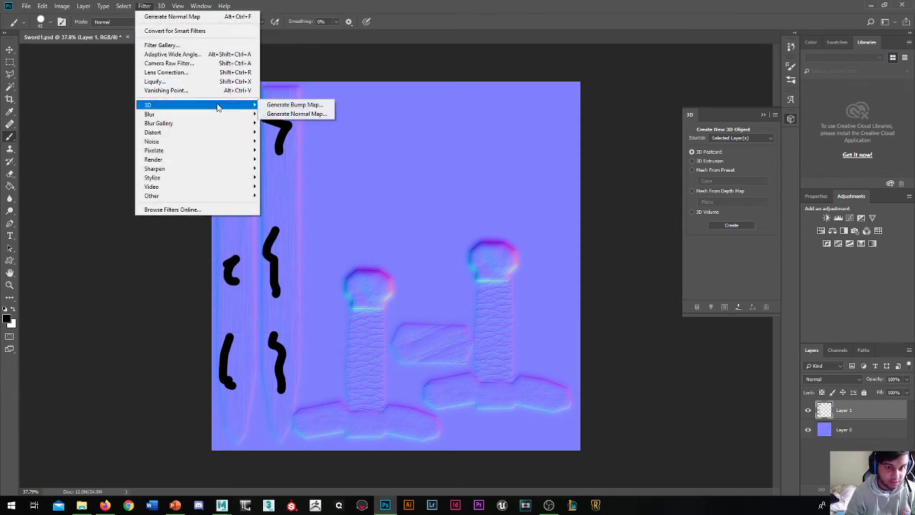
{"action": "left_click", "coordinate": [305, 115]}
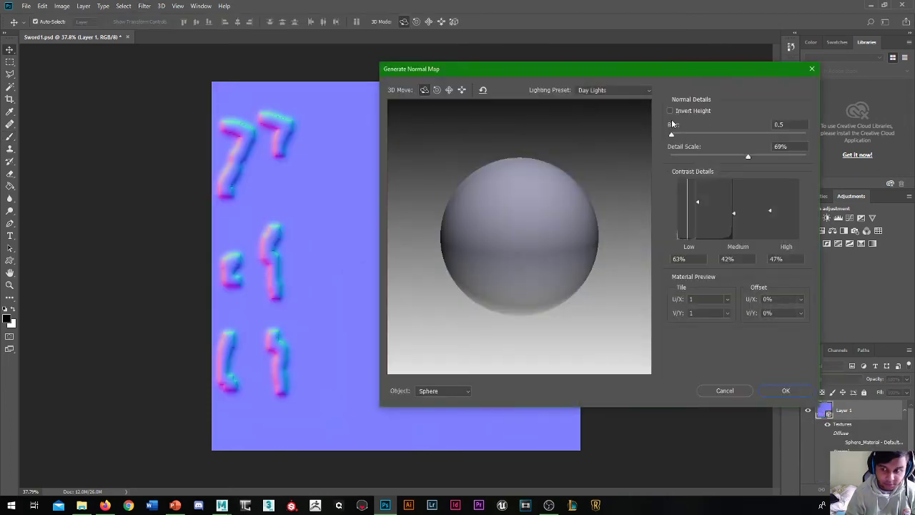
{"action": "left_click", "coordinate": [670, 111]}
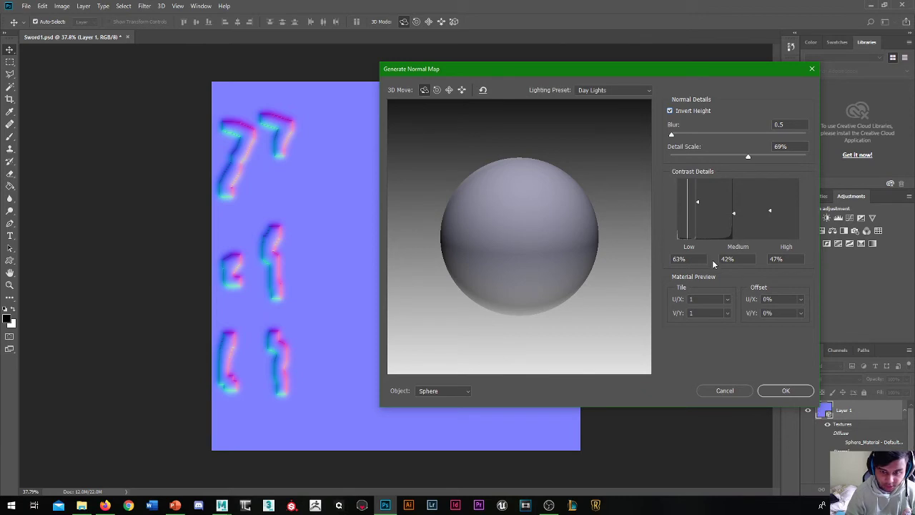
{"action": "left_click_drag", "start_coordinate": [697, 202], "coordinate": [706, 228]}
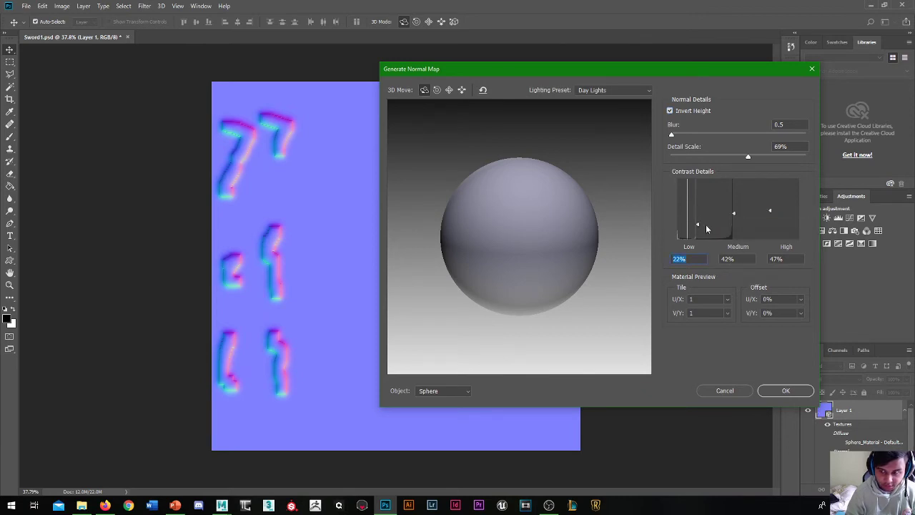
{"action": "left_click_drag", "start_coordinate": [768, 212], "coordinate": [771, 229]}
{"action": "left_click", "coordinate": [764, 390]}
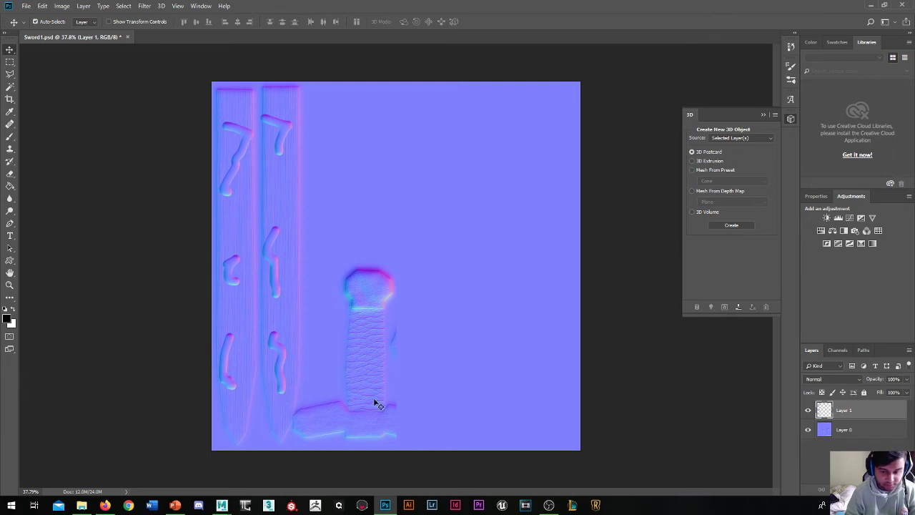
Toggle the visibility of Layer 1 and Layer 0 to compare the engraved strokes with the base normal map
{"action": "left_click", "coordinate": [808, 410]}
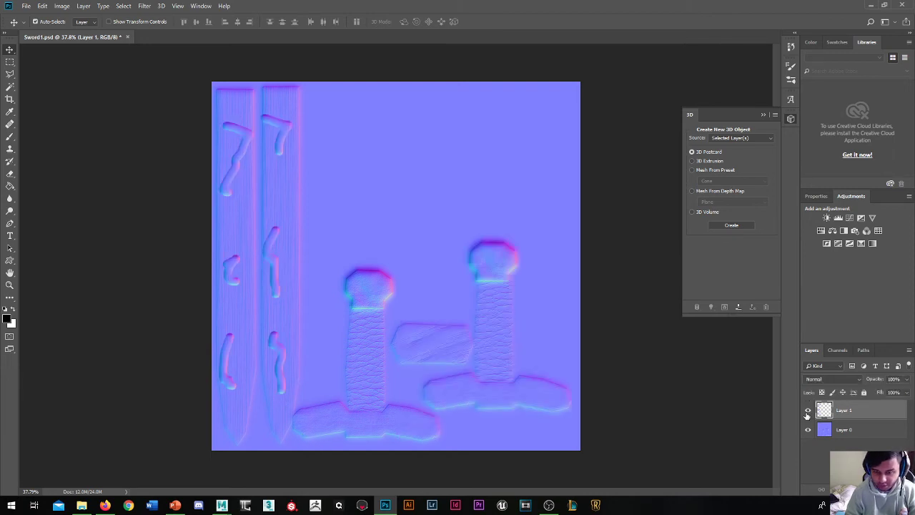
{"action": "left_click", "coordinate": [808, 410]}
{"action": "left_click", "coordinate": [808, 410]}
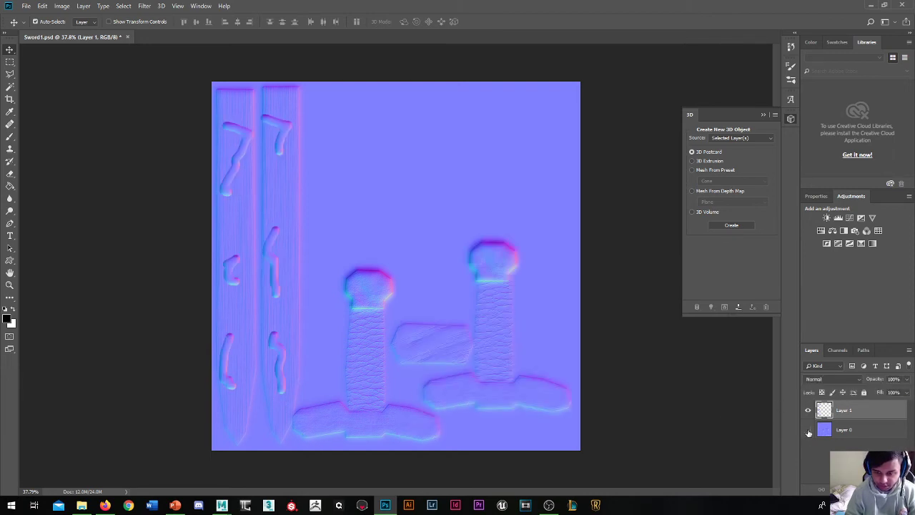
Toggle Layer 0 off and on for a comparison, and save Sword1.psd with both layers shown
{"action": "left_click", "coordinate": [808, 429]}
{"action": "left_click", "coordinate": [808, 429]}
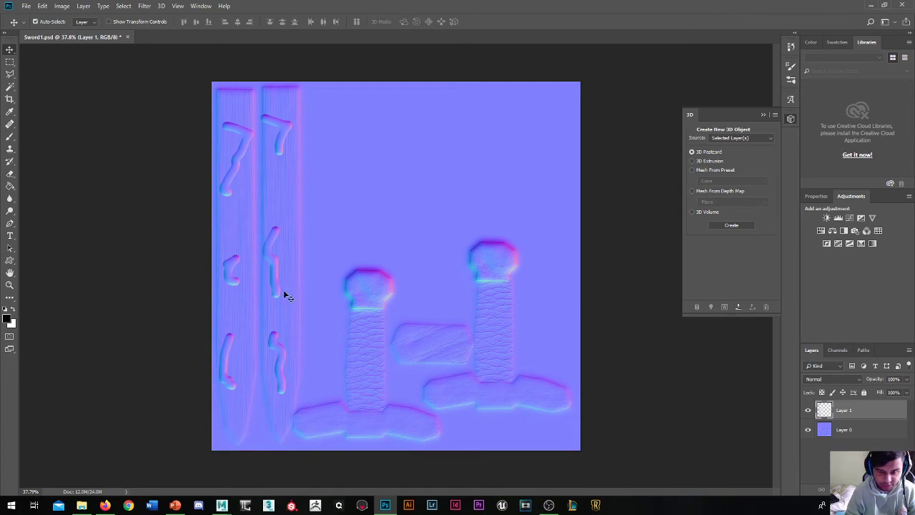
{"action": "left_click", "coordinate": [25, 6]}
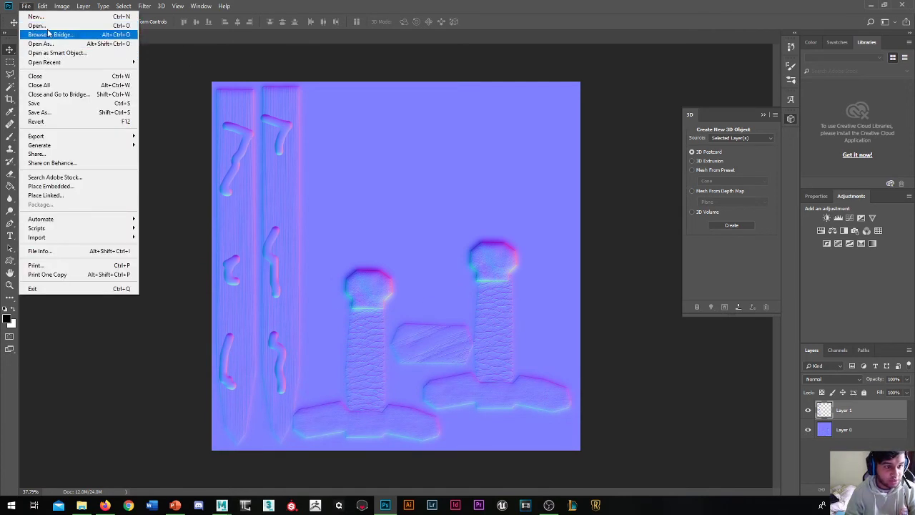
{"action": "left_click", "coordinate": [51, 107]}
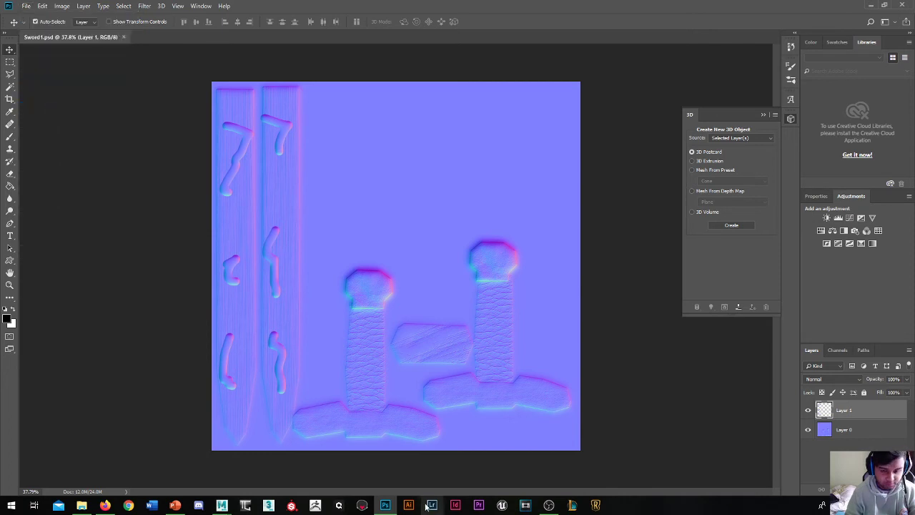
Save the combined normal map as a PNG over the existing normalSword1 file in the UVs folder
{"action": "left_click", "coordinate": [26, 6]}
{"action": "left_click", "coordinate": [68, 113]}
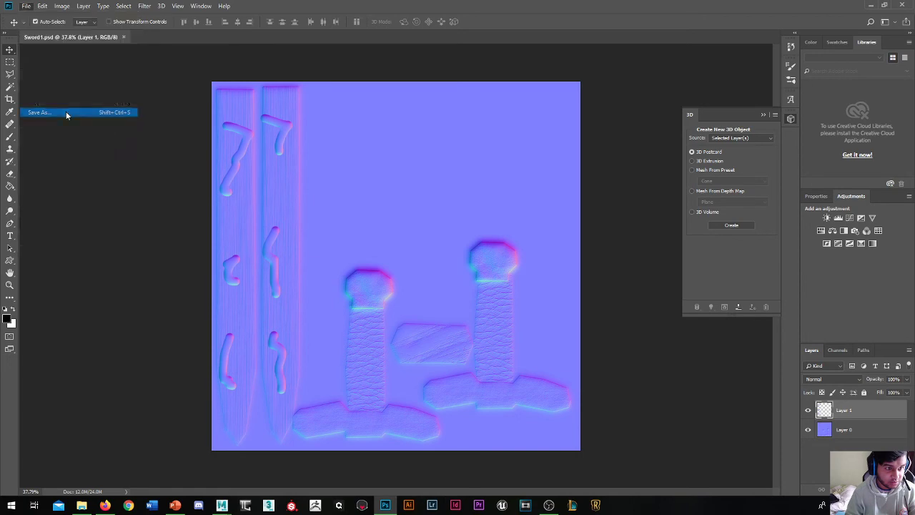
{"action": "left_click", "coordinate": [214, 395]}
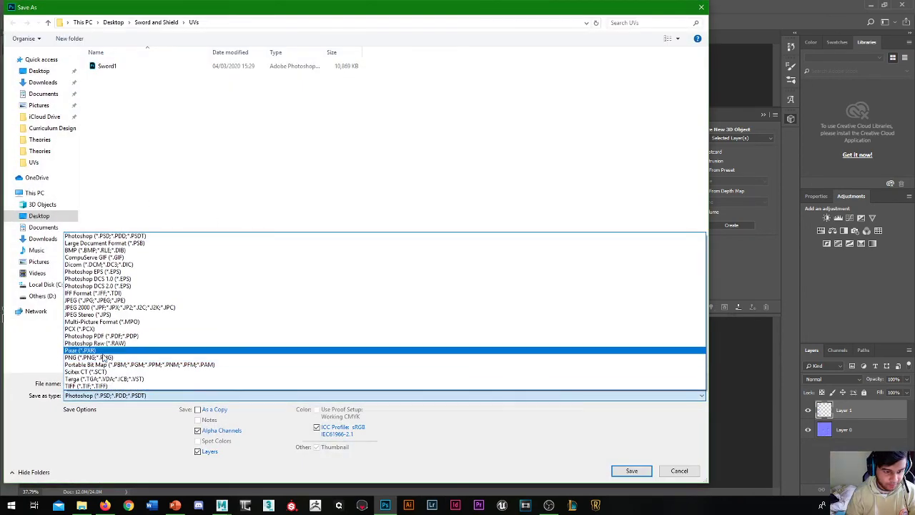
{"action": "left_click", "coordinate": [114, 350]}
{"action": "left_click", "coordinate": [133, 66]}
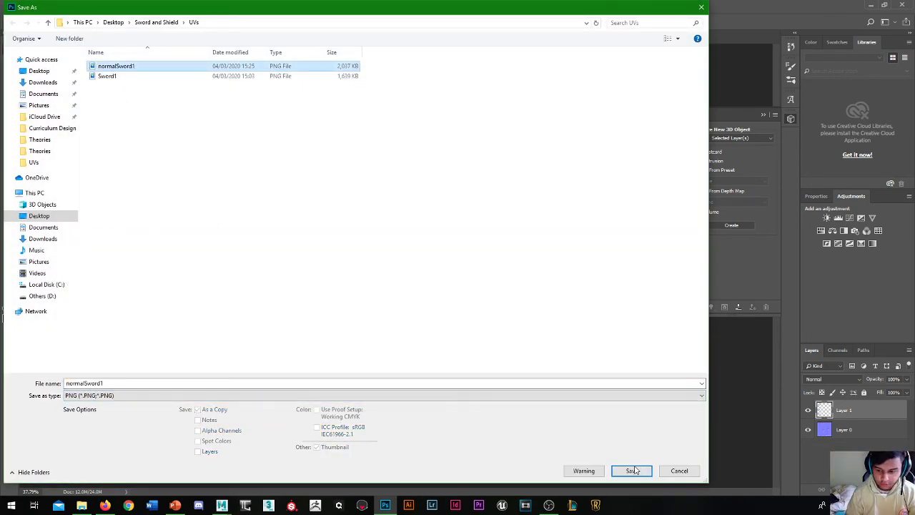
{"action": "left_click", "coordinate": [632, 470]}
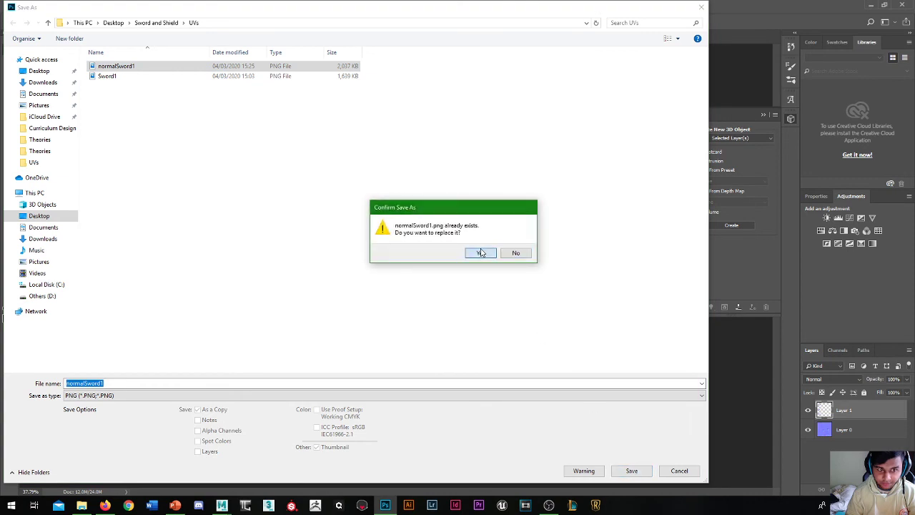
{"action": "left_click", "coordinate": [481, 252]}
{"action": "left_click", "coordinate": [512, 150]}
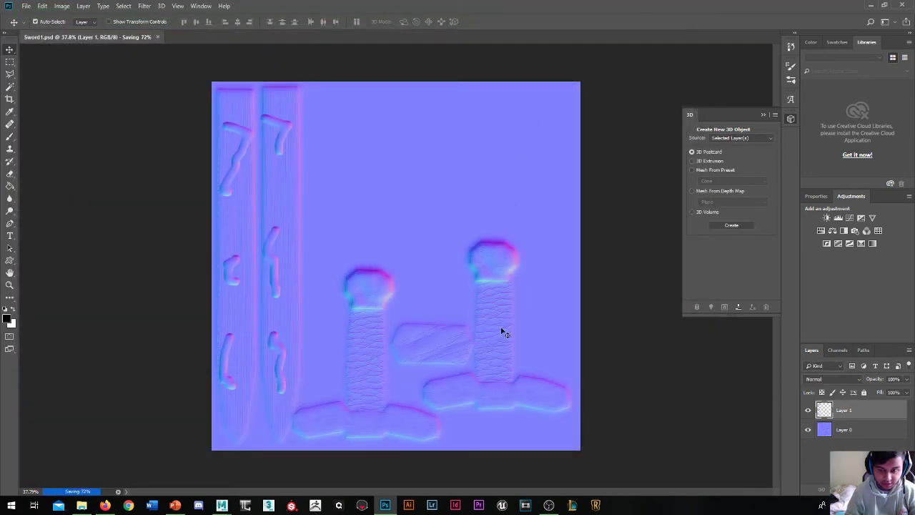
Switch to Maya and load the updated normalSword1.png into the file2 texture used for the sword's bump mapping
{"action": "mouse_move", "coordinate": [549, 505]}
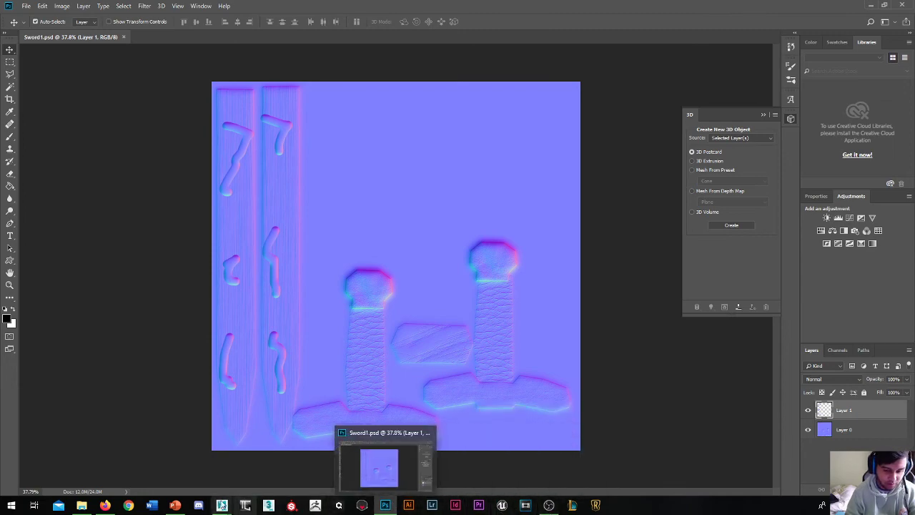
{"action": "mouse_move", "coordinate": [222, 505]}
{"action": "left_click", "coordinate": [198, 458]}
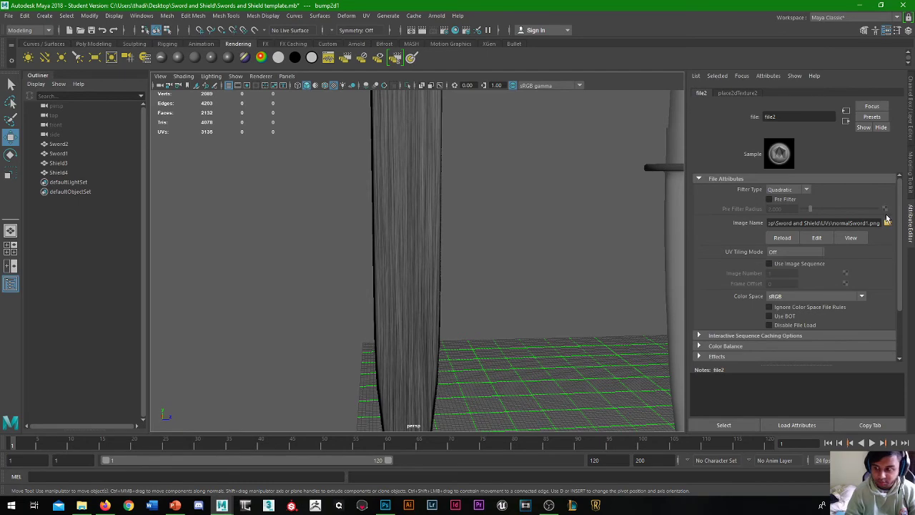
{"action": "left_click", "coordinate": [888, 223]}
{"action": "left_click", "coordinate": [246, 190]}
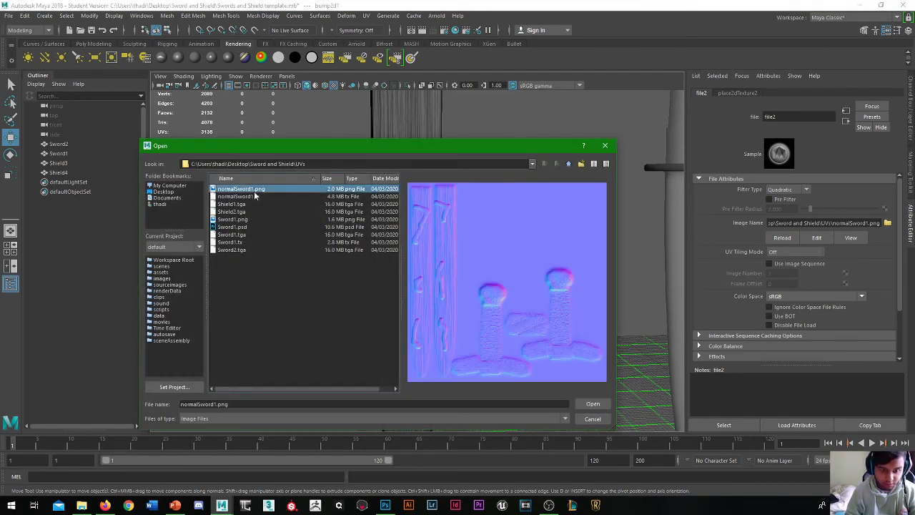
{"action": "left_click", "coordinate": [593, 404]}
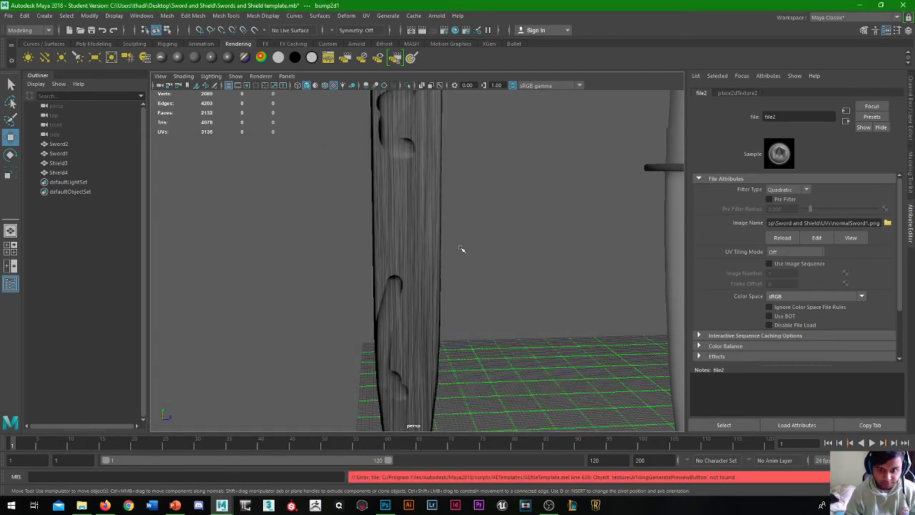
Examine the engraved strokes on Sword1's blade from several angles, both selected and deselected
{"action": "left_click_drag", "start_coordinate": [433, 188], "coordinate": [409, 271]}
{"action": "left_click", "coordinate": [446, 294]}
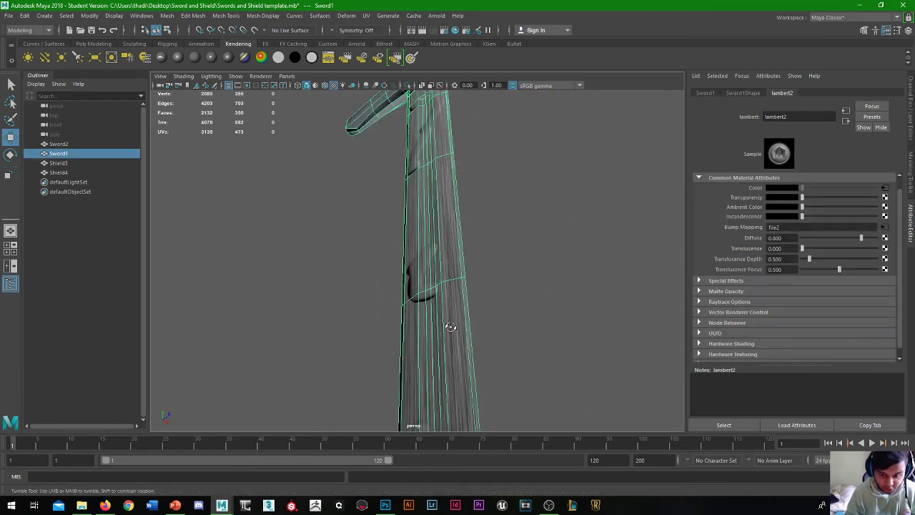
{"action": "left_click_drag", "start_coordinate": [450, 327], "coordinate": [541, 317]}
{"action": "scroll", "coordinate": [536, 322], "scroll_direction": "up", "scroll_amount": 2}
{"action": "scroll", "coordinate": [533, 320], "scroll_direction": "down", "scroll_amount": 6}
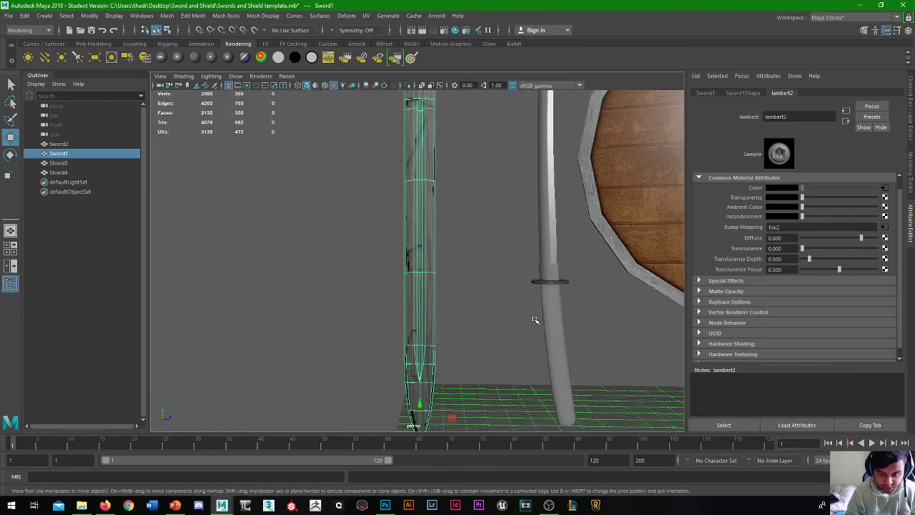
{"action": "left_click", "coordinate": [465, 231]}
{"action": "left_click_drag", "start_coordinate": [466, 231], "coordinate": [451, 218]}
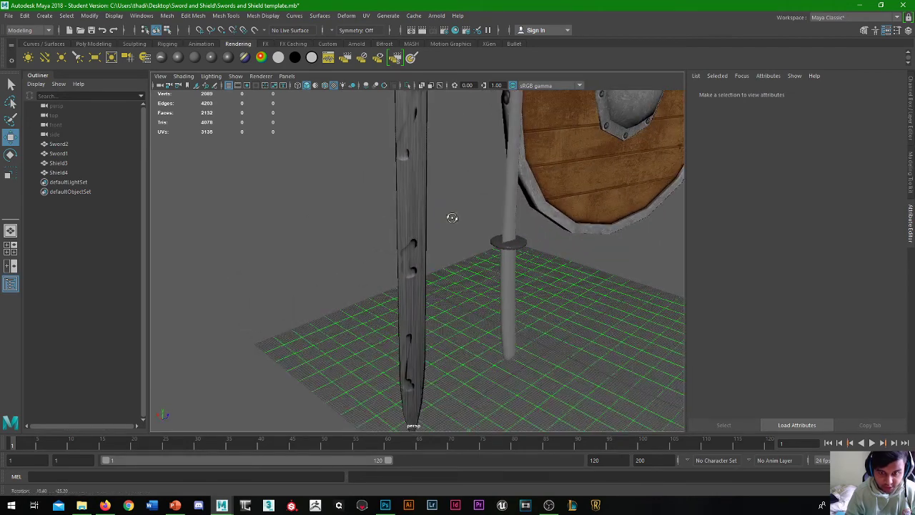
Render the current view of the engraved blade with Maya Hardware 2.0, and close the render to check the viewport again
{"action": "left_click", "coordinate": [412, 30]}
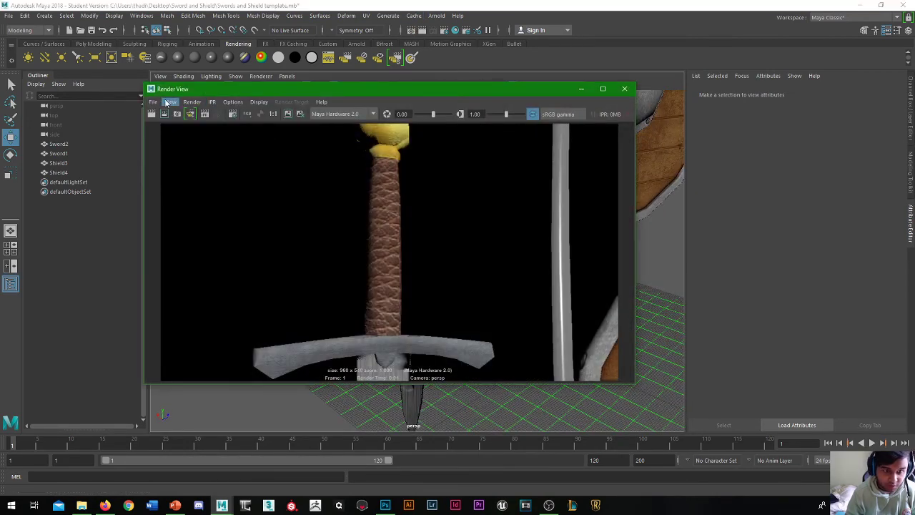
{"action": "left_click", "coordinate": [151, 114]}
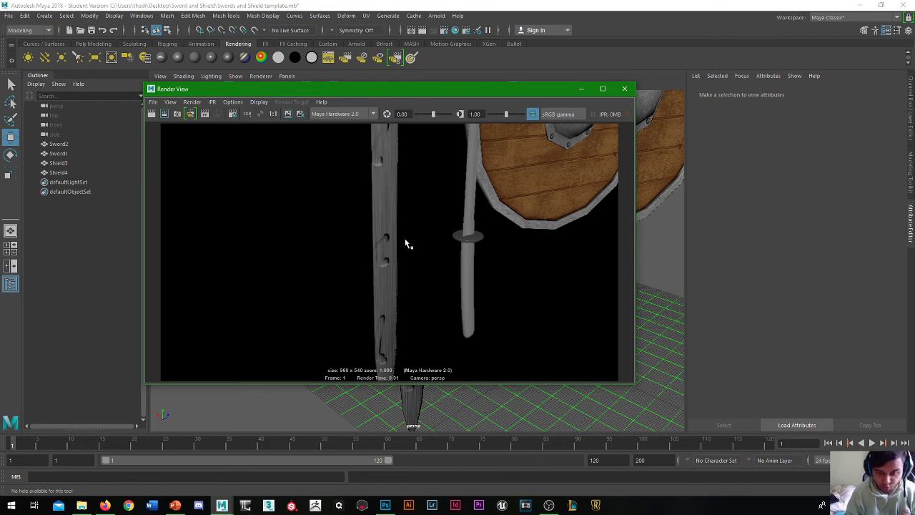
{"action": "left_click", "coordinate": [625, 88]}
{"action": "left_click_drag", "start_coordinate": [480, 229], "coordinate": [379, 257]}
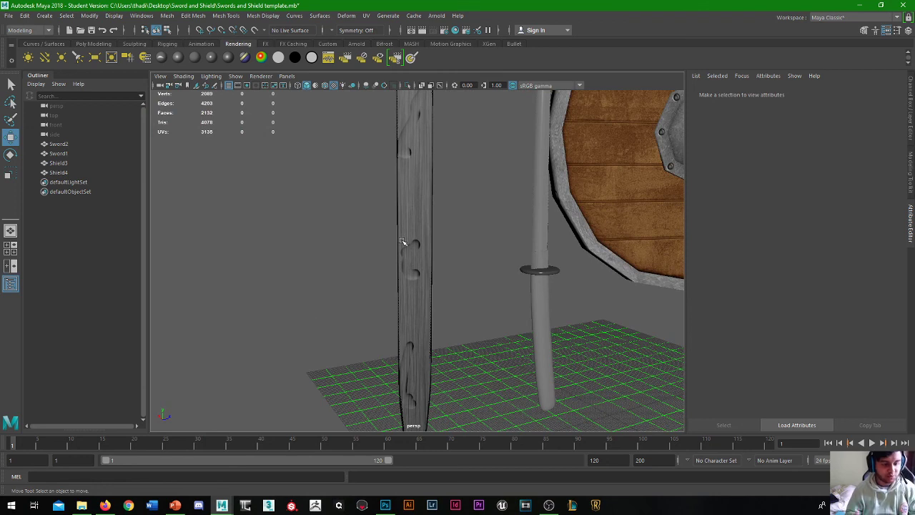